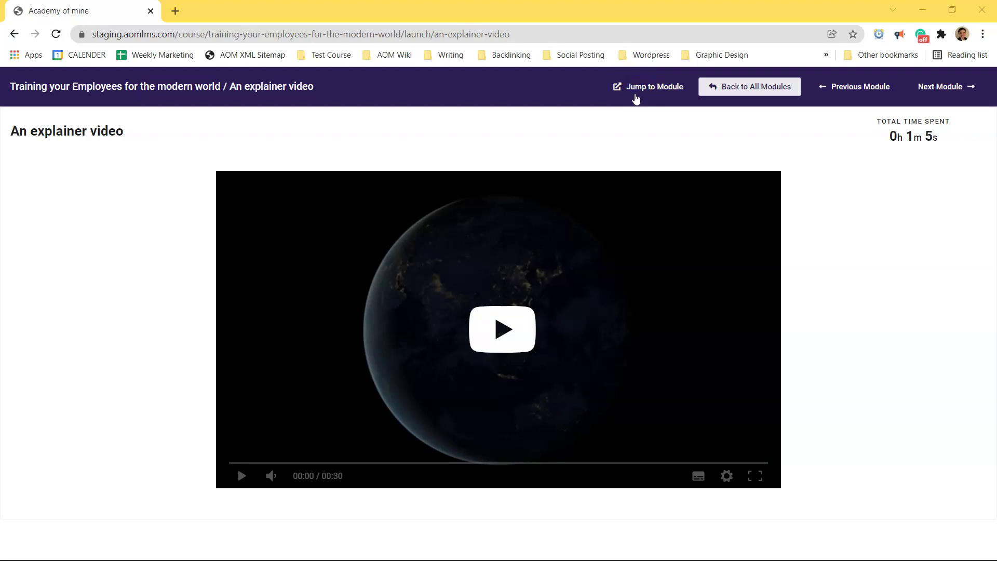
# Step: Play the explainer video, replaying it from the start so its spinning-globe captions appear
pyautogui.click(573, 310)
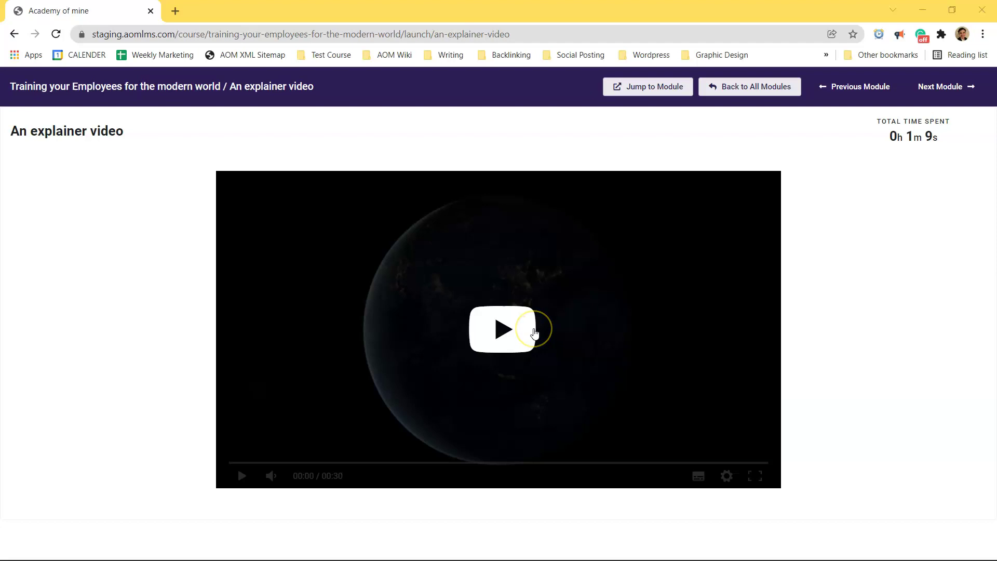
pyautogui.click(536, 332)
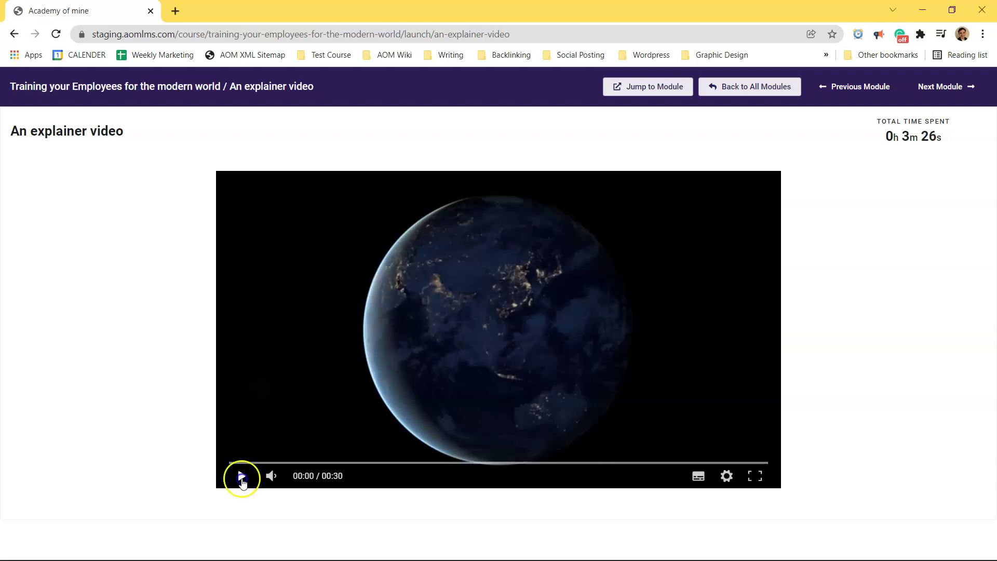
pyautogui.click(240, 475)
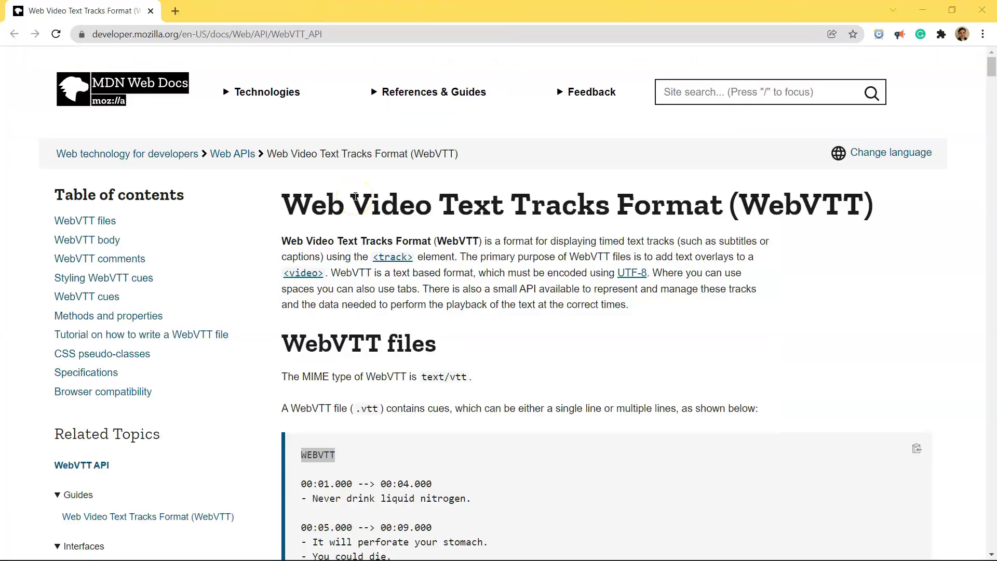
# Step: Scroll through MDN's WebVTT format reference, then return to the top of the page
pyautogui.scroll(-6, 541, 178)
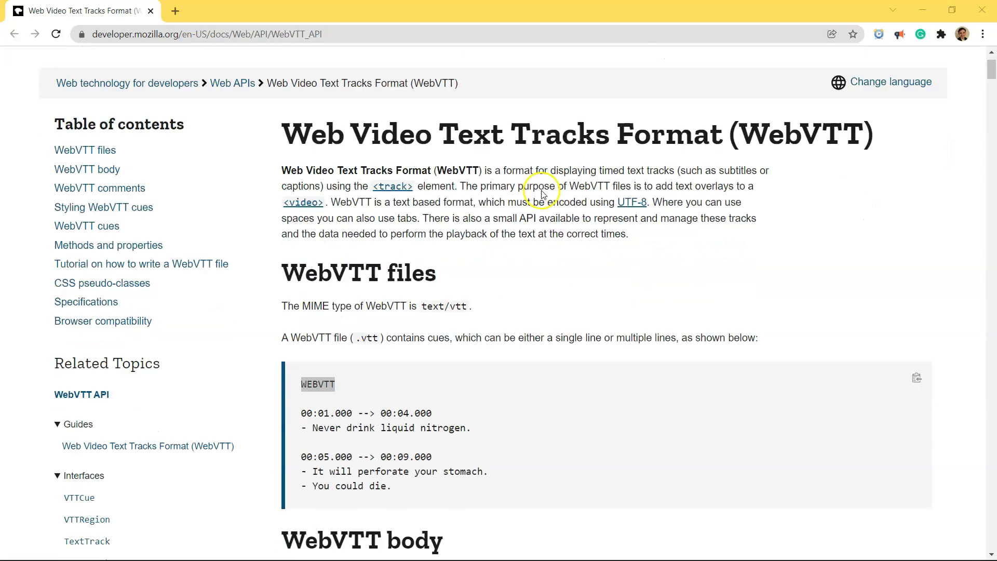
pyautogui.scroll(-9, 701, 224)
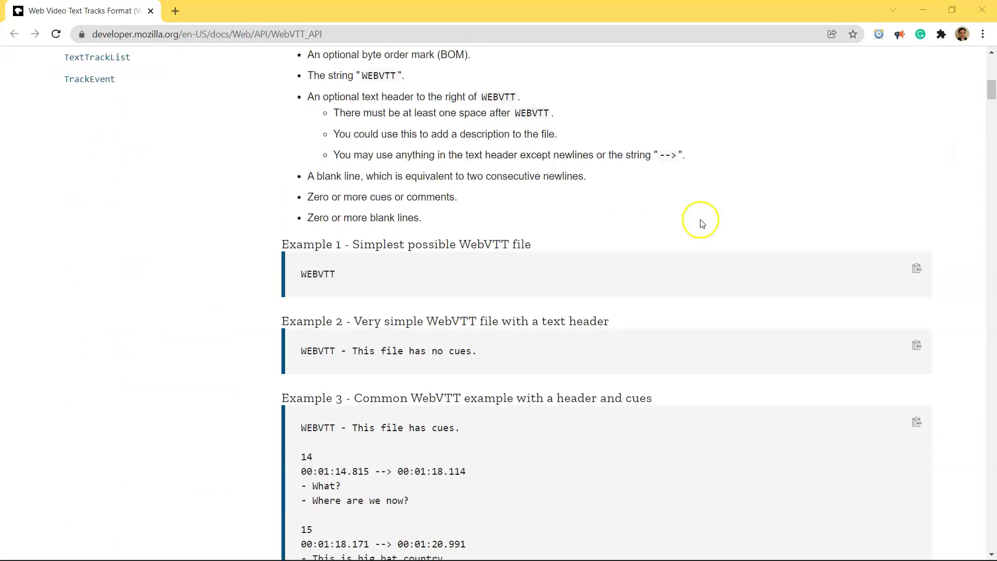
pyautogui.scroll(-20, 701, 223)
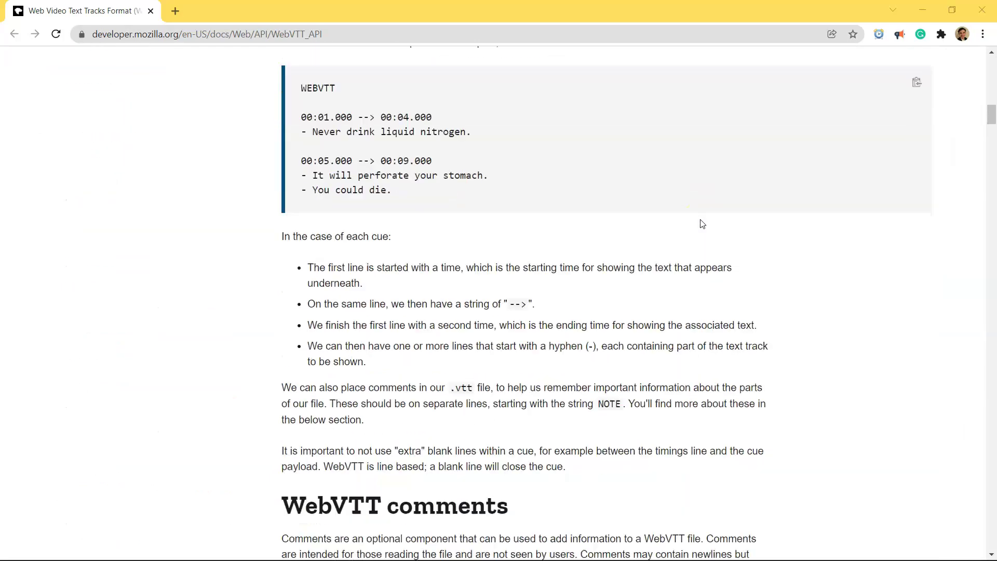
pyautogui.scroll(-5, 748, 240)
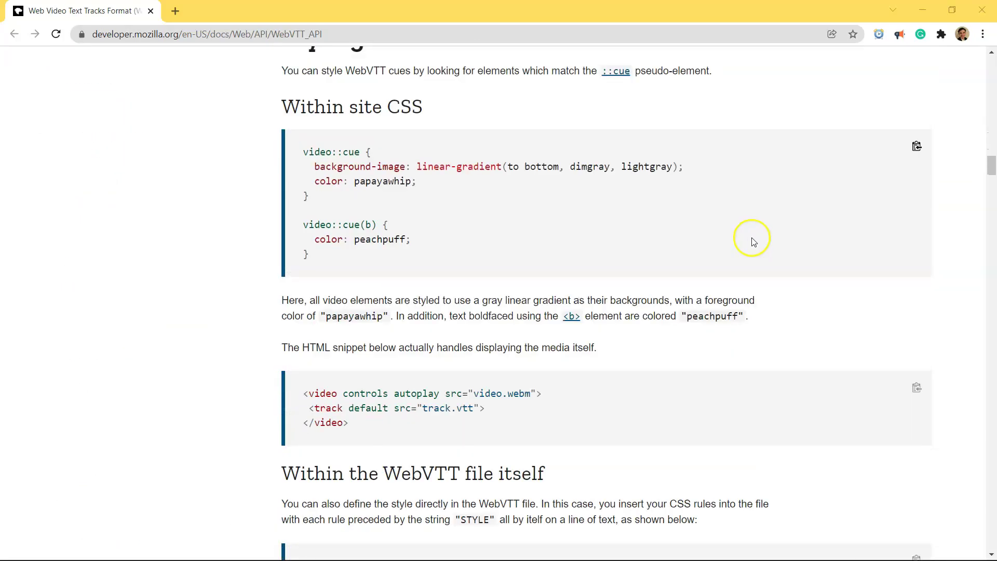
pyautogui.moveTo(991, 162); pyautogui.dragTo(991, 70)
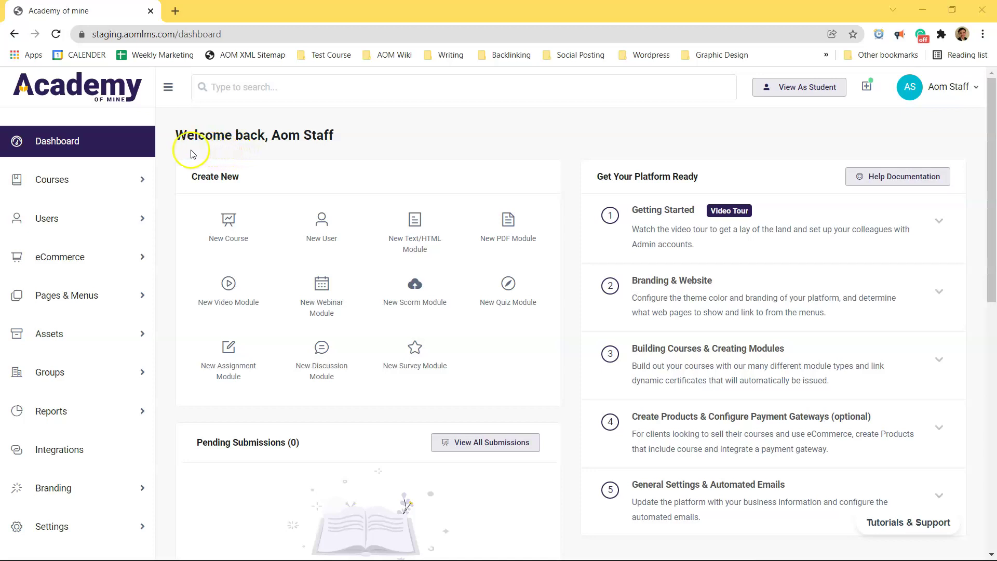
# Step: Go to Courses > Videos and start creating a new video module
pyautogui.click(125, 181)
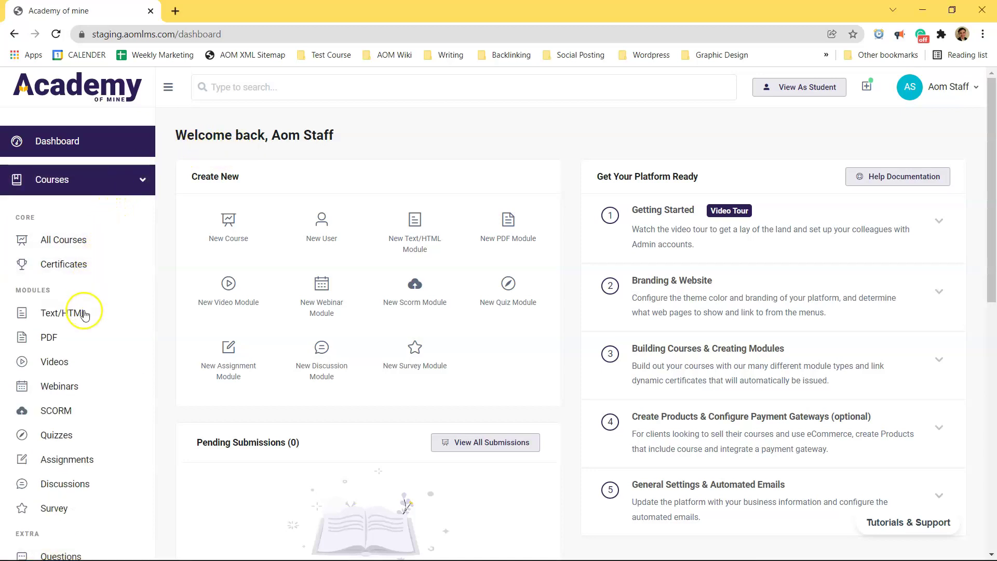
pyautogui.click(69, 363)
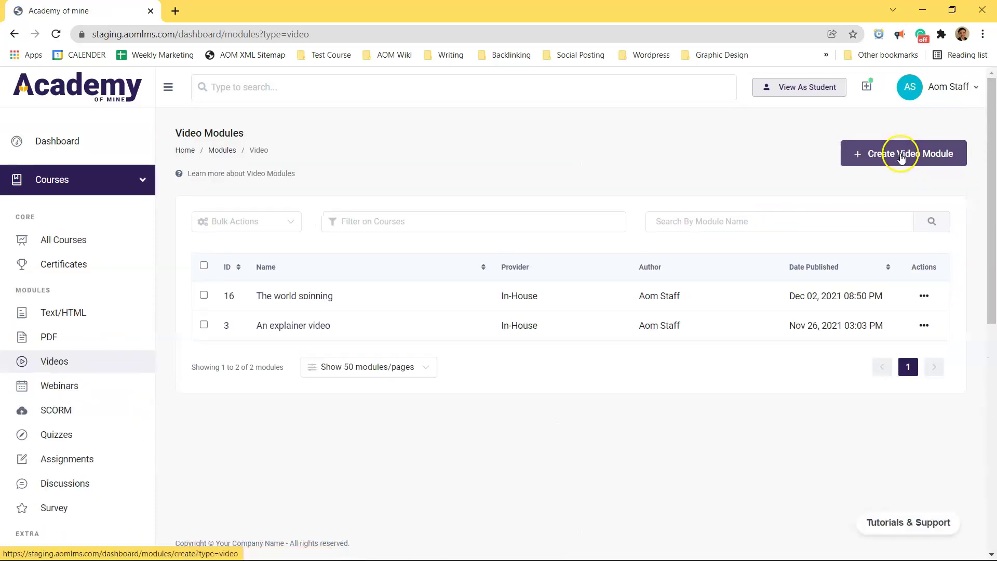
pyautogui.click(902, 155)
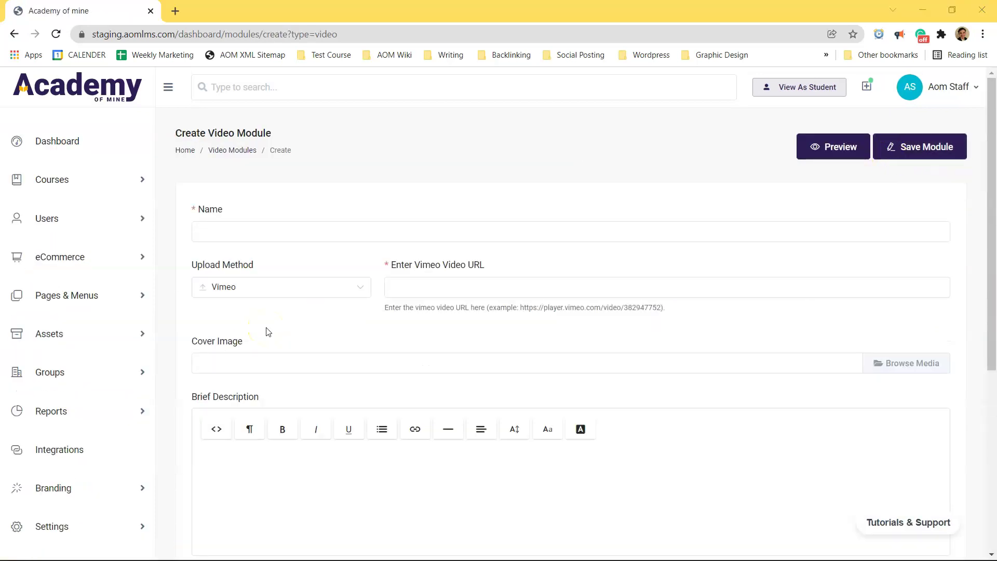
# Step: Set the upload method to Direct Upload after trying the Vimeo and Youtube options
pyautogui.click(267, 287)
pyautogui.click(267, 333)
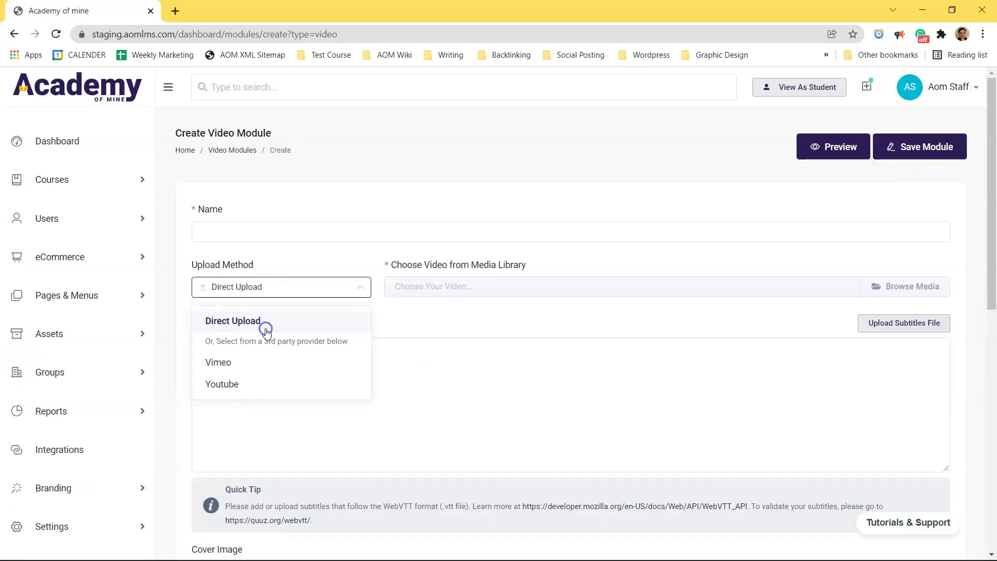
pyautogui.click(267, 323)
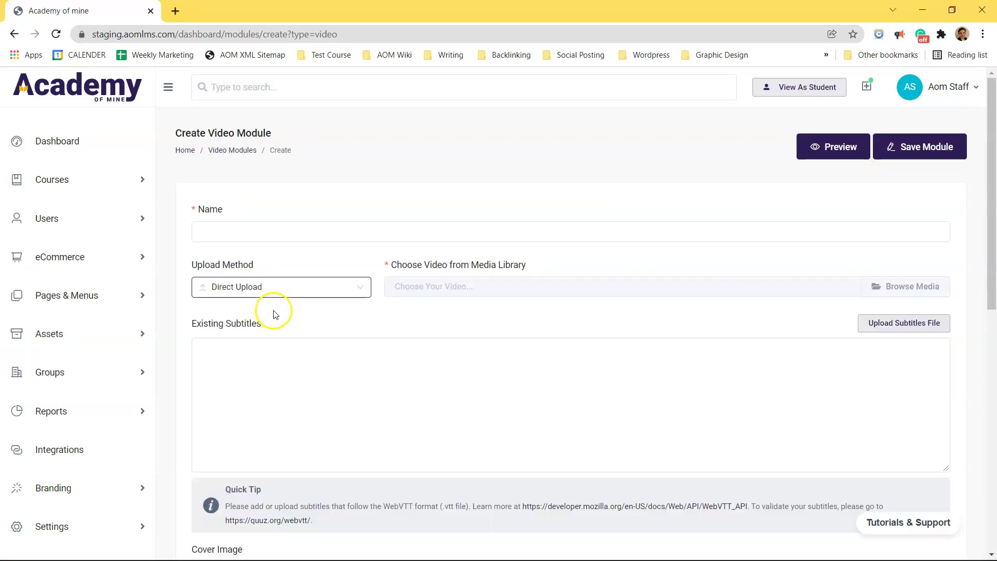
pyautogui.click(282, 287)
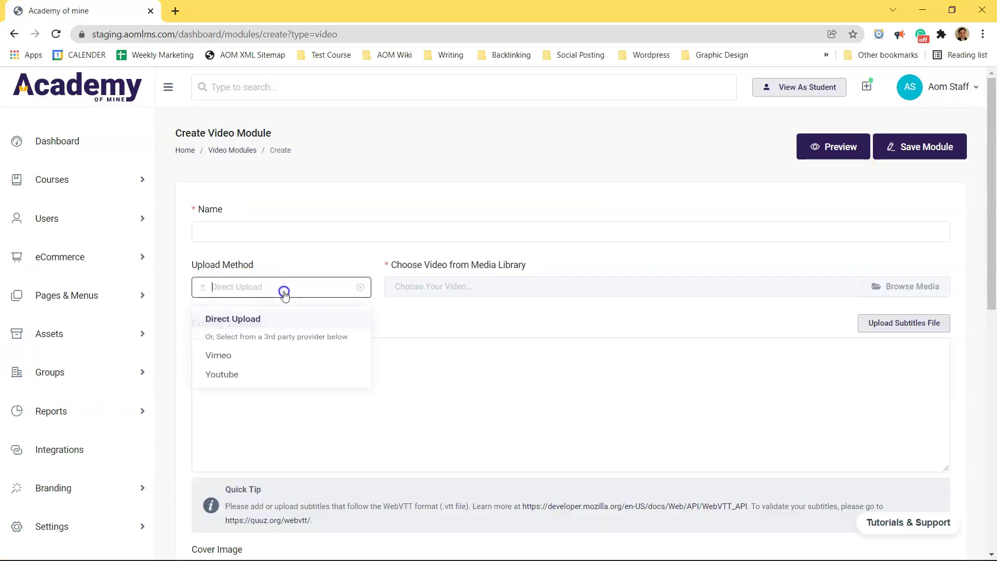
pyautogui.click(250, 368)
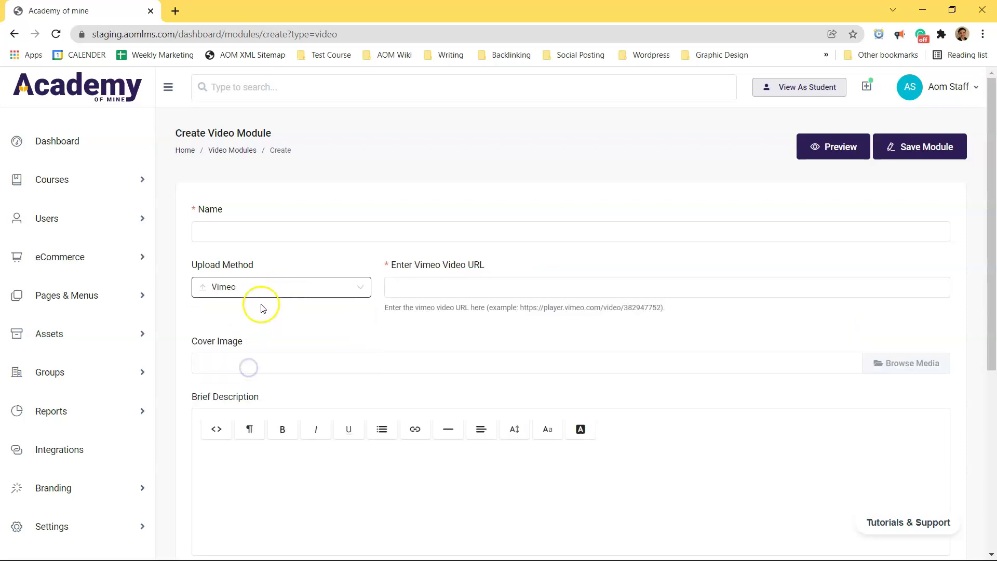
pyautogui.click(263, 295)
pyautogui.click(250, 384)
pyautogui.click(263, 287)
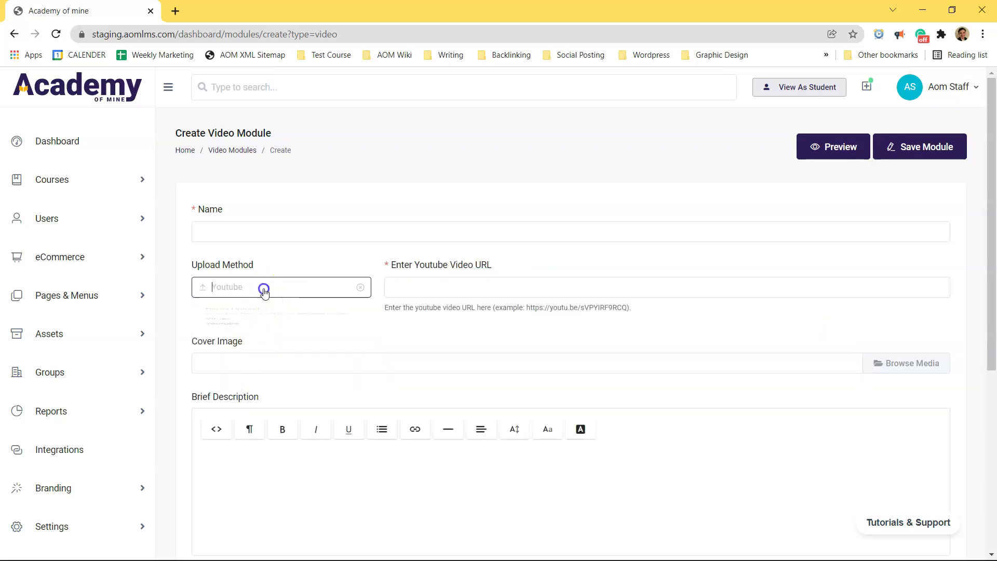
pyautogui.click(247, 320)
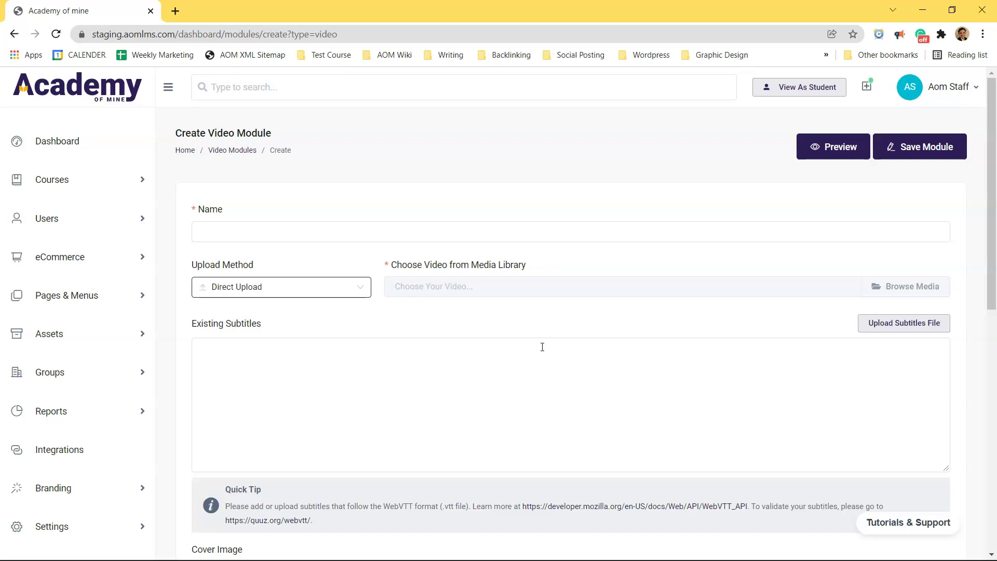
# Step: Attach the example mp4 from the media library and name the module 'Test video of earth'
pyautogui.click(902, 286)
pyautogui.click(362, 453)
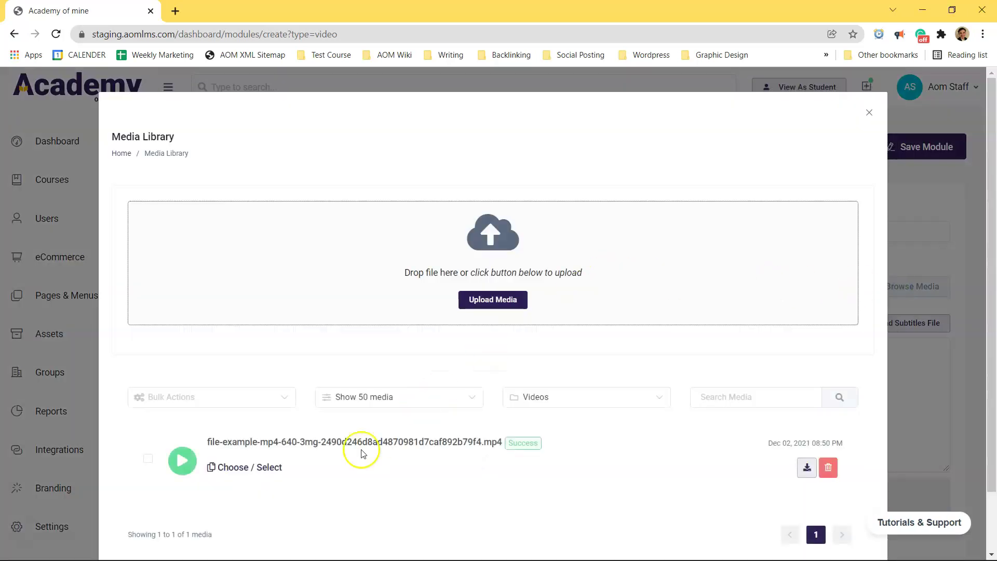
pyautogui.click(315, 234)
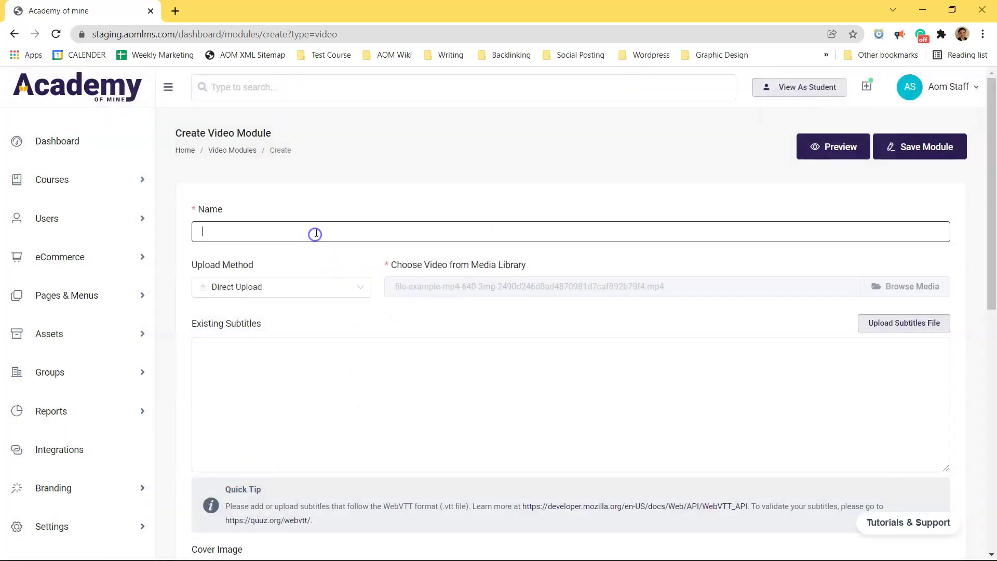
pyautogui.write('Test video of earth')
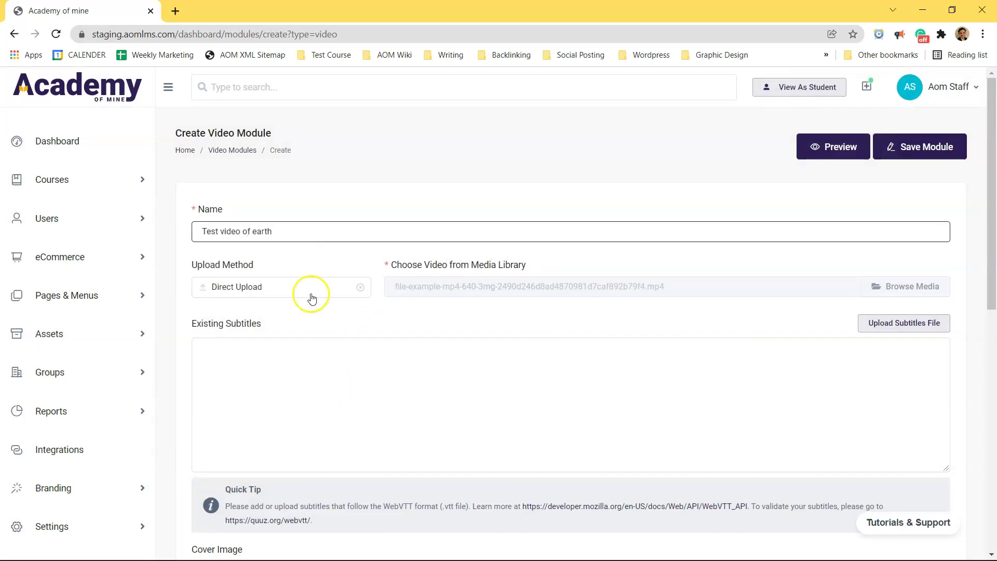
pyautogui.scroll(-3, 307, 304)
pyautogui.click(238, 470)
# Step: Launch Notepad from the Windows search
pyautogui.write('S')
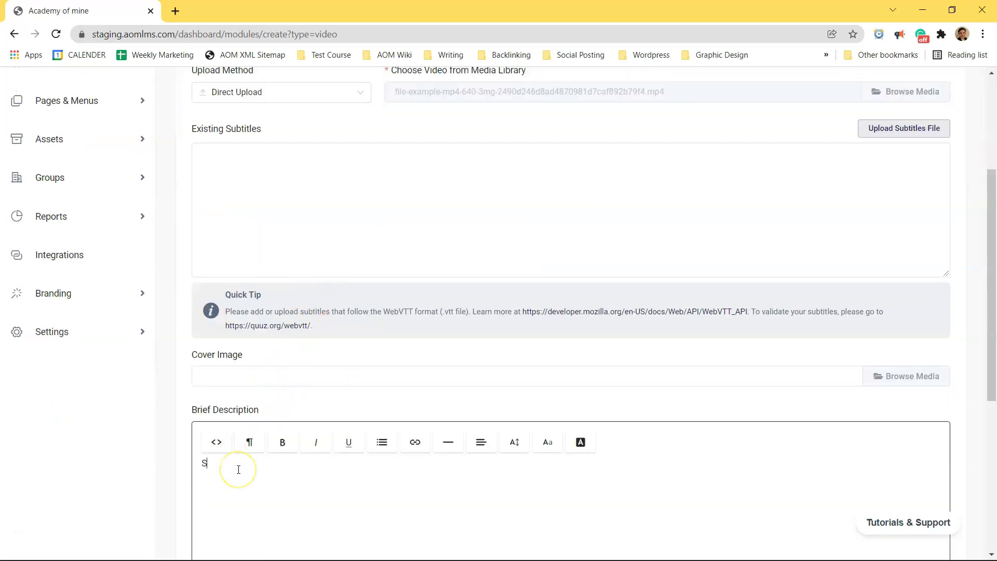
pyautogui.write('pr')
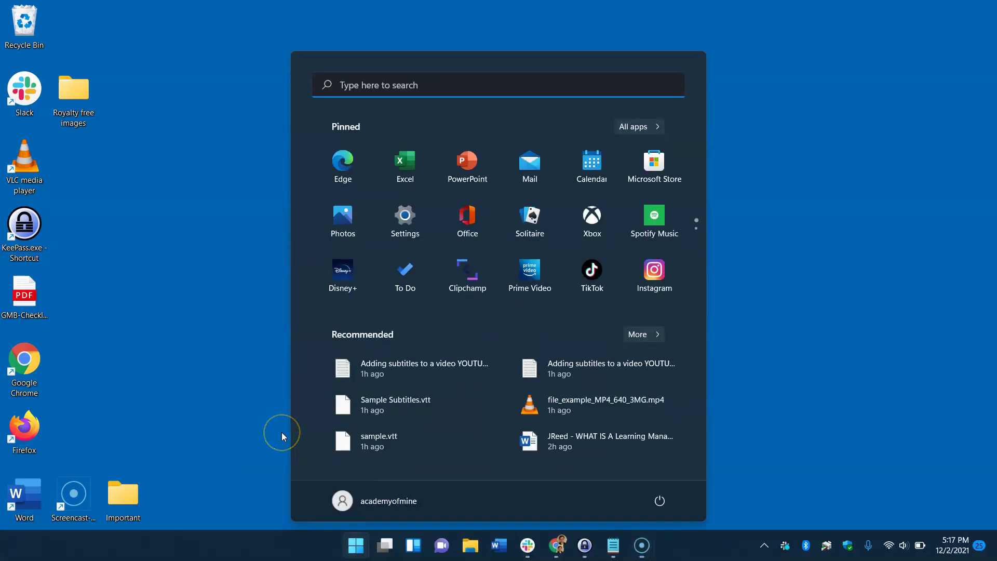
pyautogui.write('note')
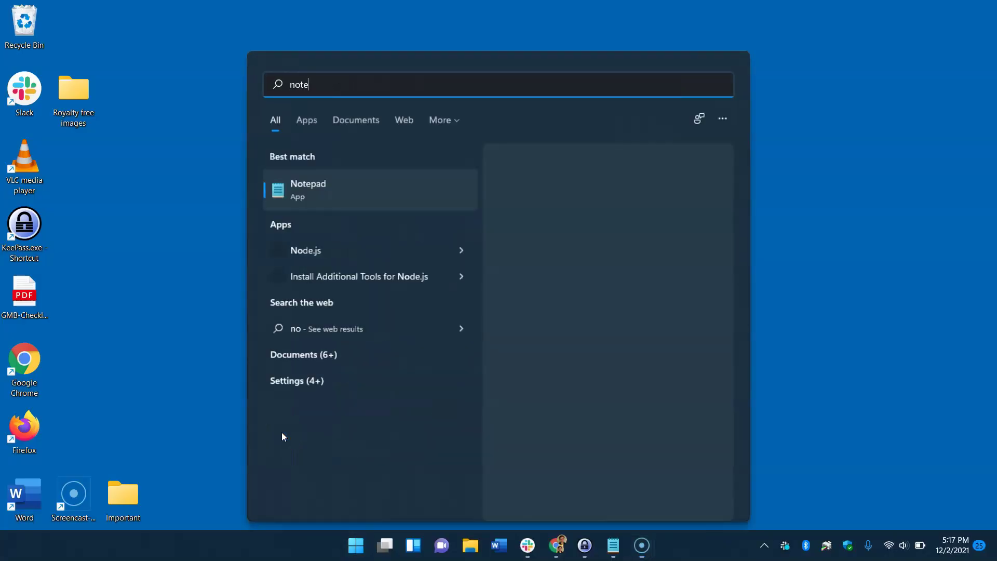
pyautogui.write('pad')
pyautogui.click(318, 188)
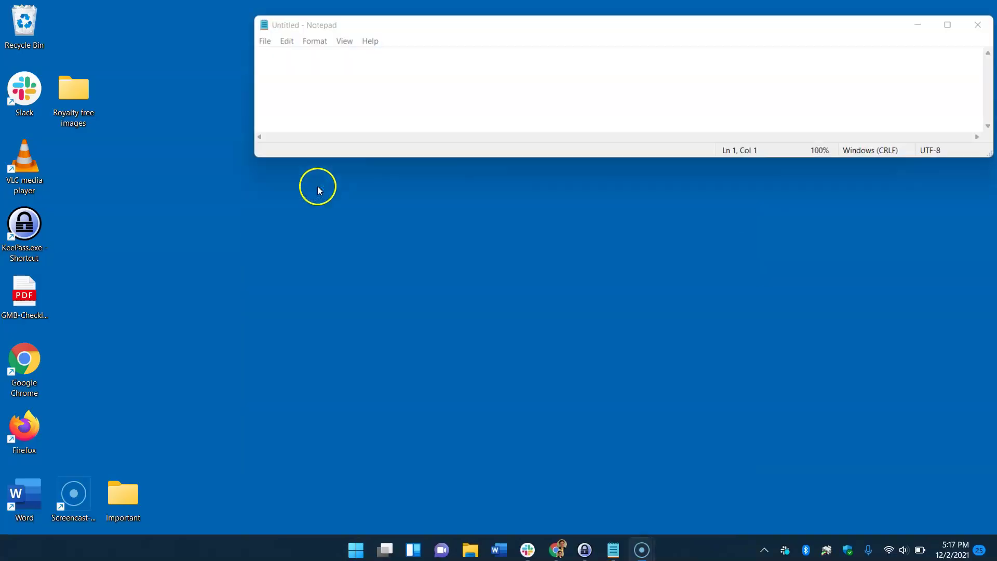
pyautogui.moveTo(486, 30); pyautogui.dragTo(413, 257)
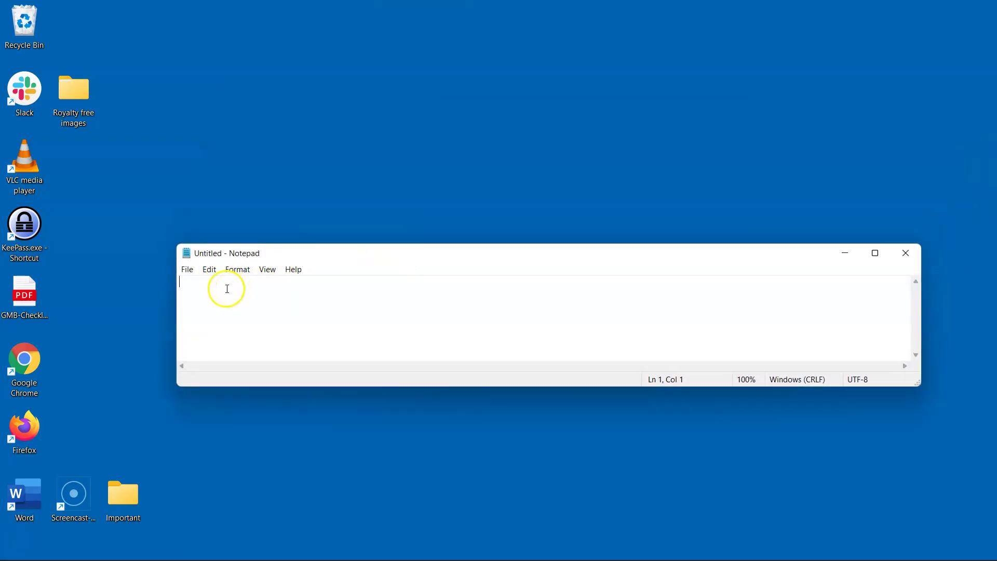
# Step: Type the WEBVTT header followed by a blank line in a maximized Notepad
pyautogui.press('capslock')
pyautogui.write('WEB')
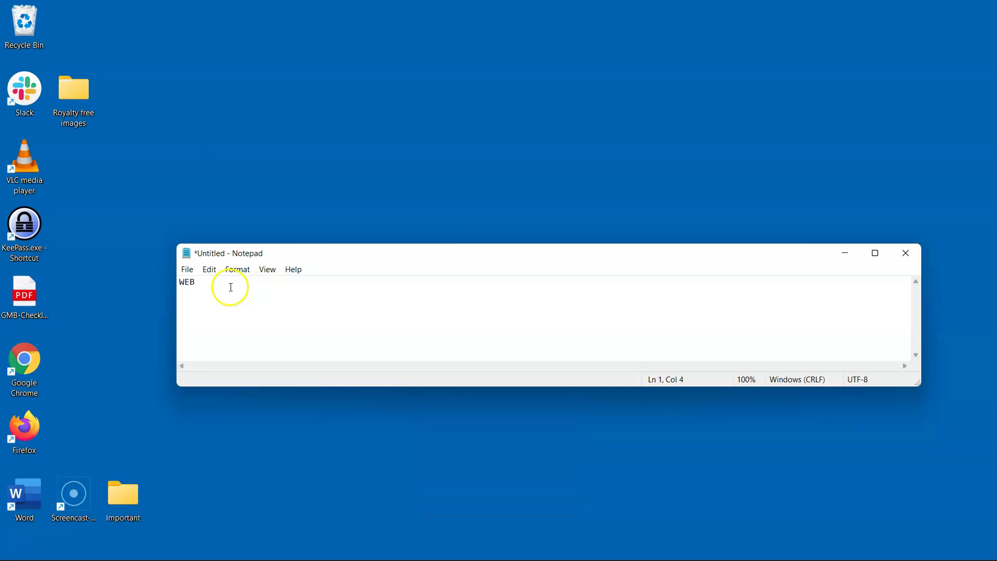
pyautogui.write('VTT')
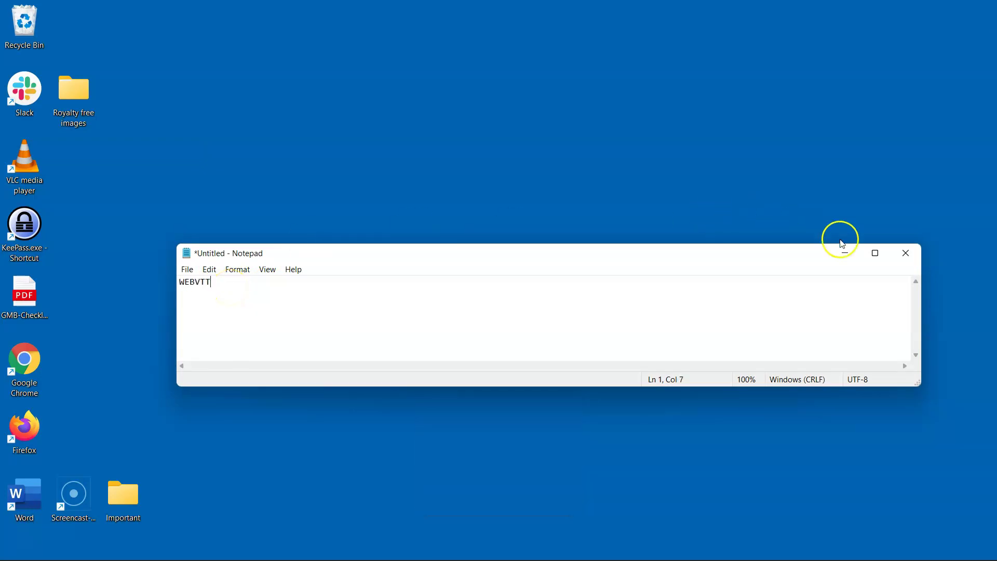
pyautogui.click(875, 253)
pyautogui.moveTo(53, 36); pyautogui.dragTo(2, 35)
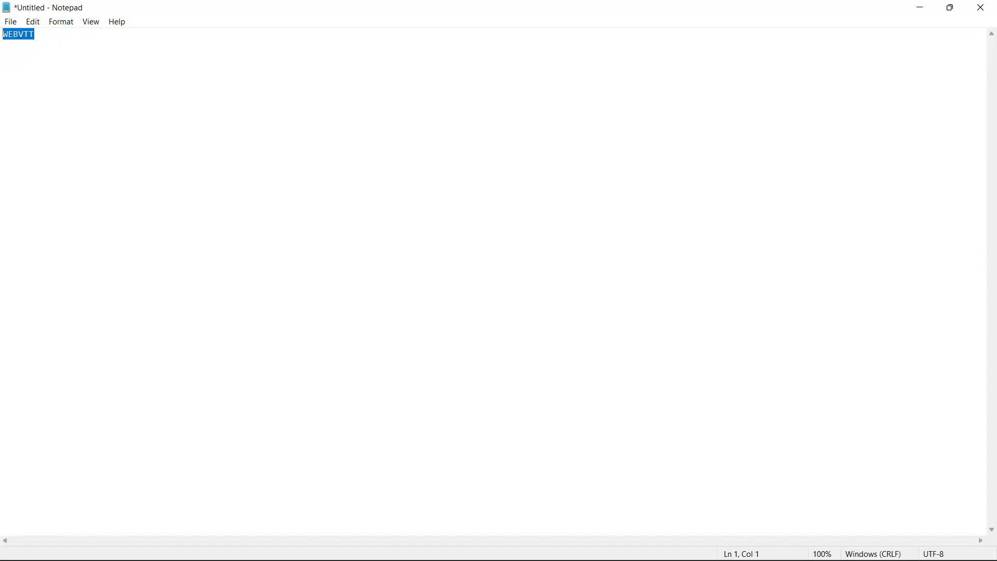
pyautogui.click(37, 36)
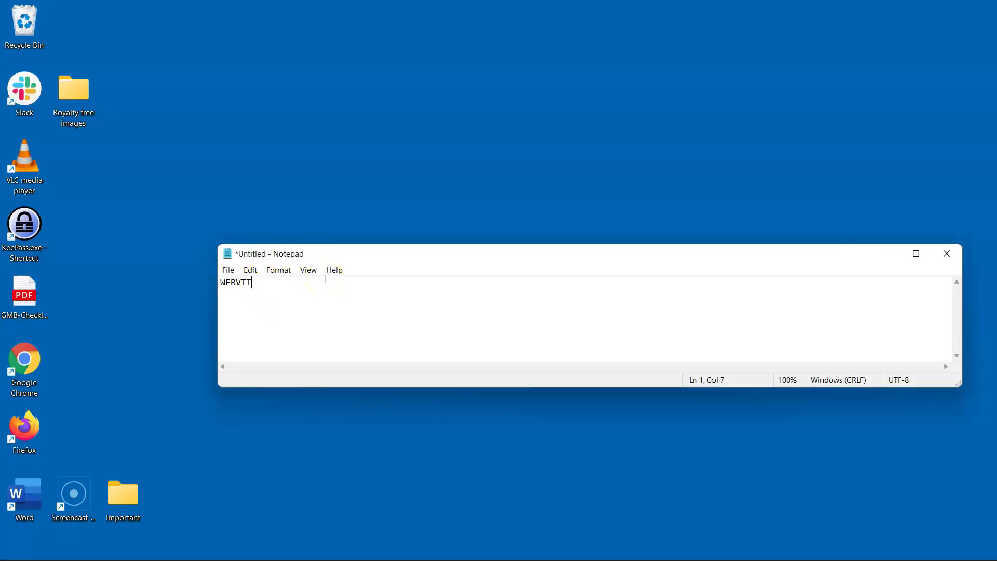
pyautogui.press('Return')
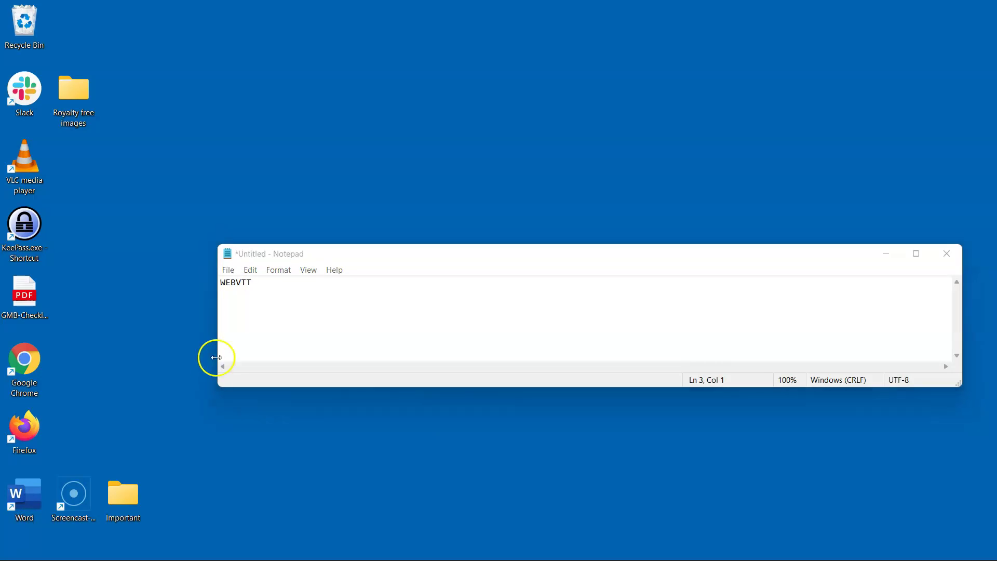
# Step: Add cue 1 timed 00:01.000 --> 00:05.000 reading 'This is what the first caption is going to say!'
pyautogui.click(235, 308)
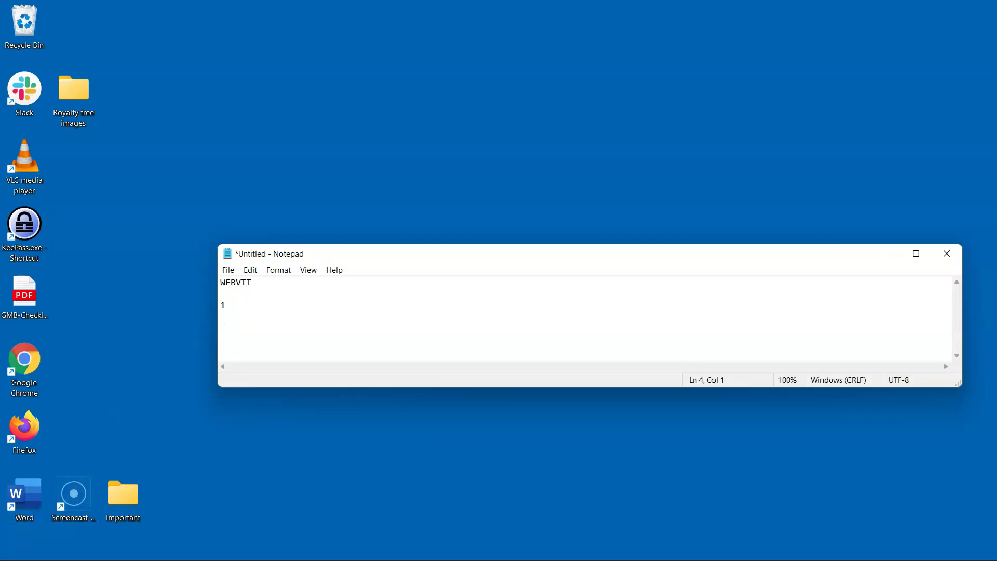
pyautogui.click(248, 316)
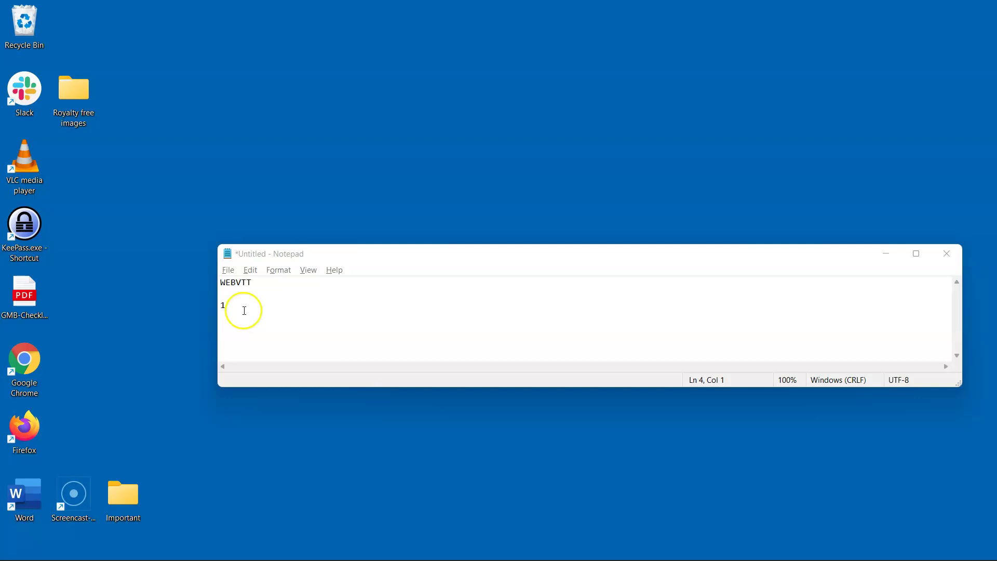
pyautogui.click(244, 307)
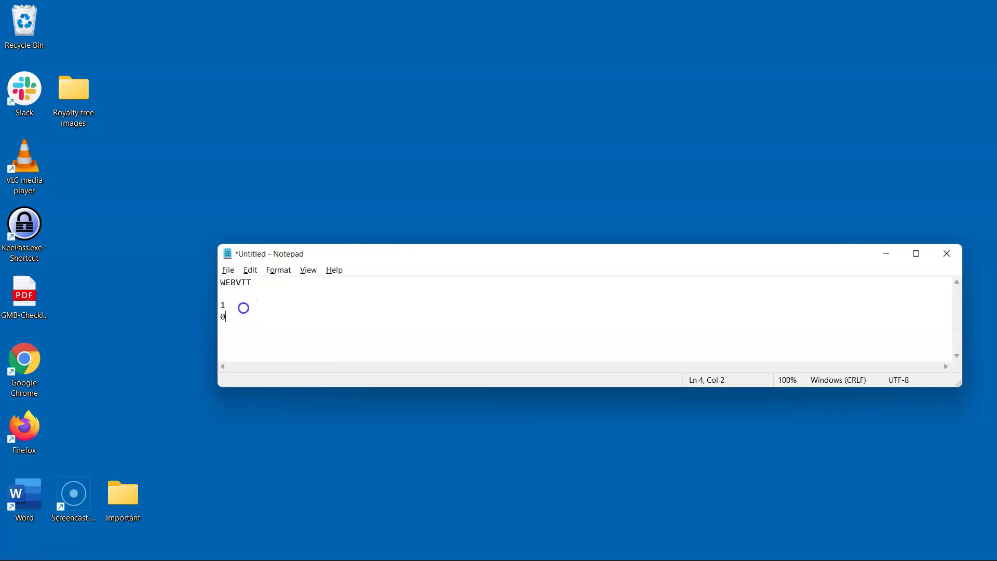
pyautogui.write('00:01.000')
pyautogui.write('--> 00:05.000')
pyautogui.click(276, 330)
pyautogui.write('Th')
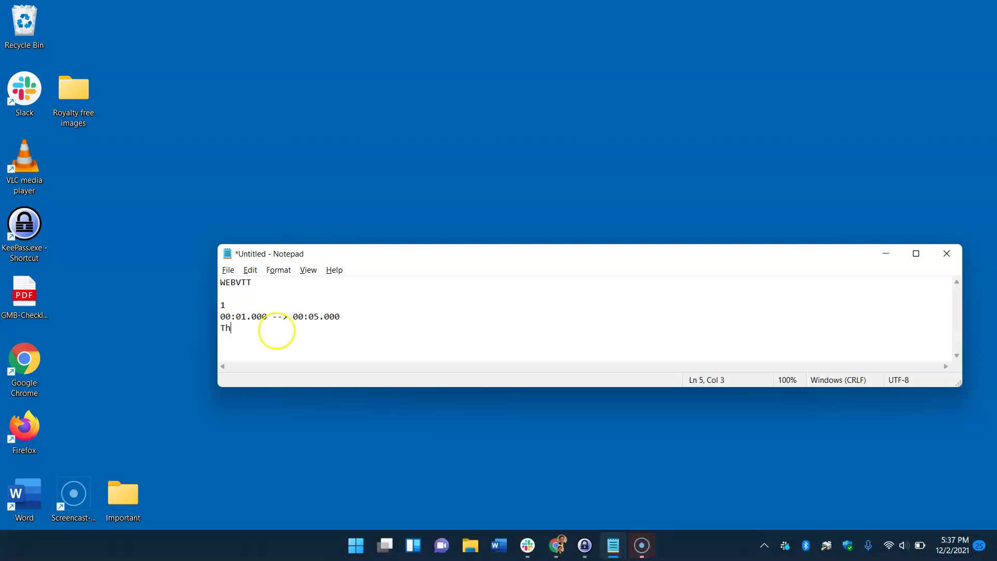
pyautogui.write('is')
pyautogui.press('BackSpace')
pyautogui.press('BackSpace')
pyautogui.press('BackSpace')
pyautogui.press('BackSpace')
pyautogui.press('BackSpace')
pyautogui.write('This is what the fi')
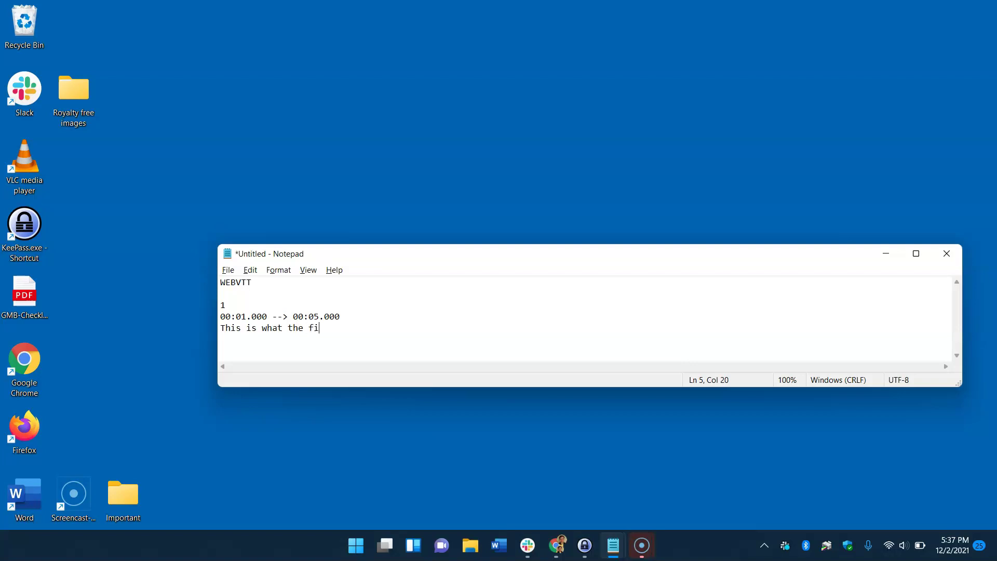
pyautogui.write('rst caption is going to say!')
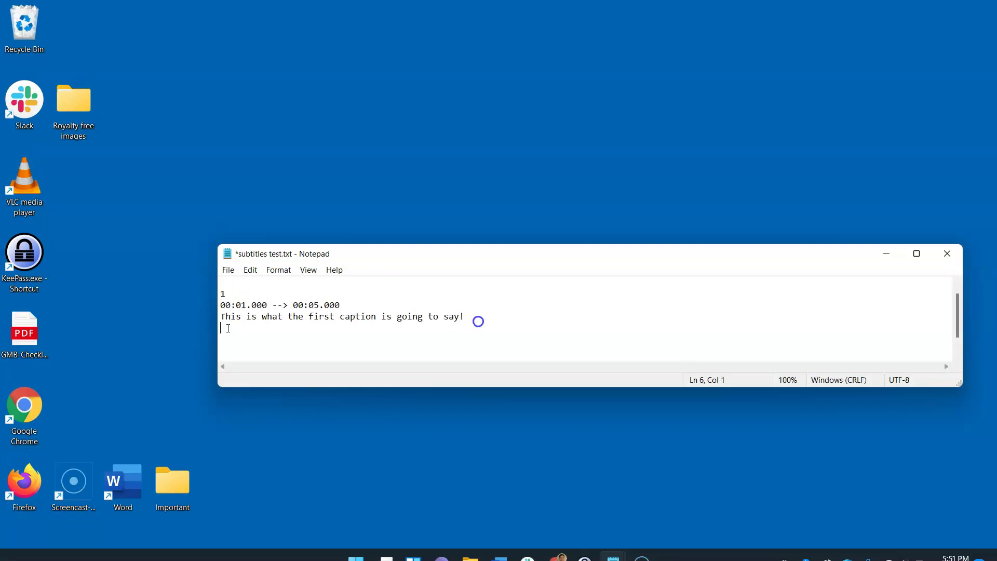
pyautogui.click(291, 329)
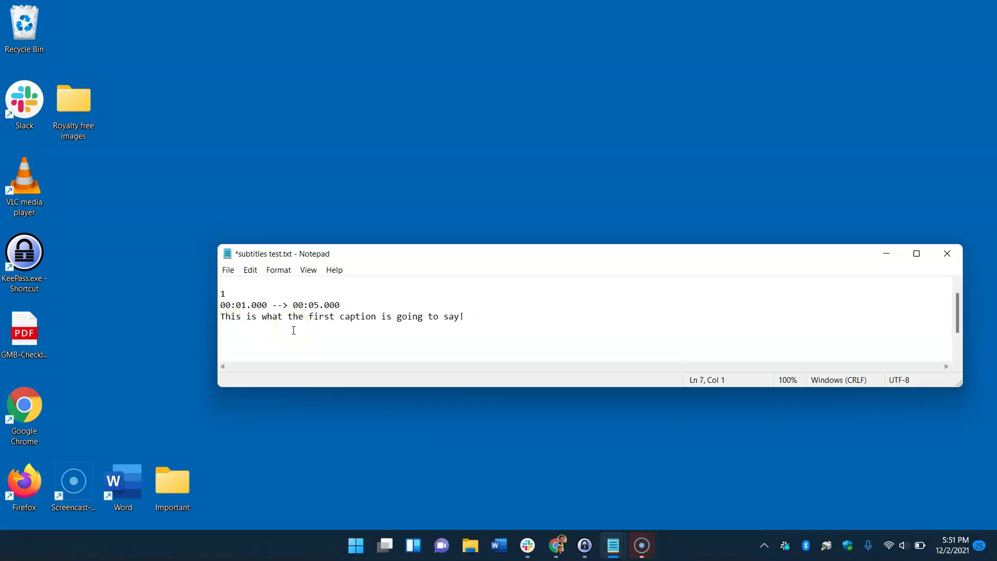
# Step: Duplicate the first cue as cue 2, ending at 00:15, with new second-caption wording
pyautogui.click(321, 323)
pyautogui.moveTo(478, 318); pyautogui.dragTo(220, 292)
pyautogui.hotkey('ctrl', 'c')
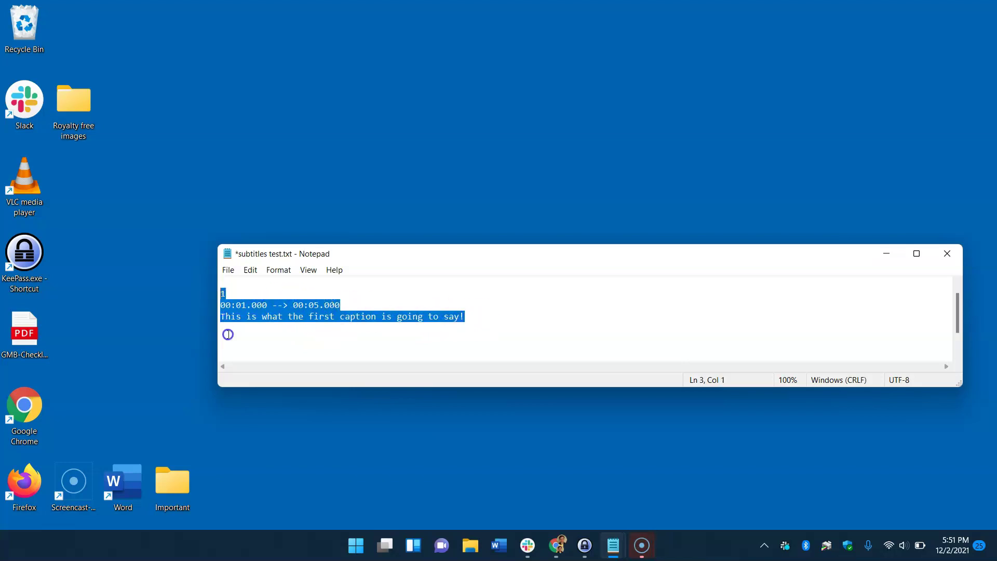
pyautogui.click(236, 340)
pyautogui.hotkey('ctrl', 'v')
pyautogui.click(234, 329)
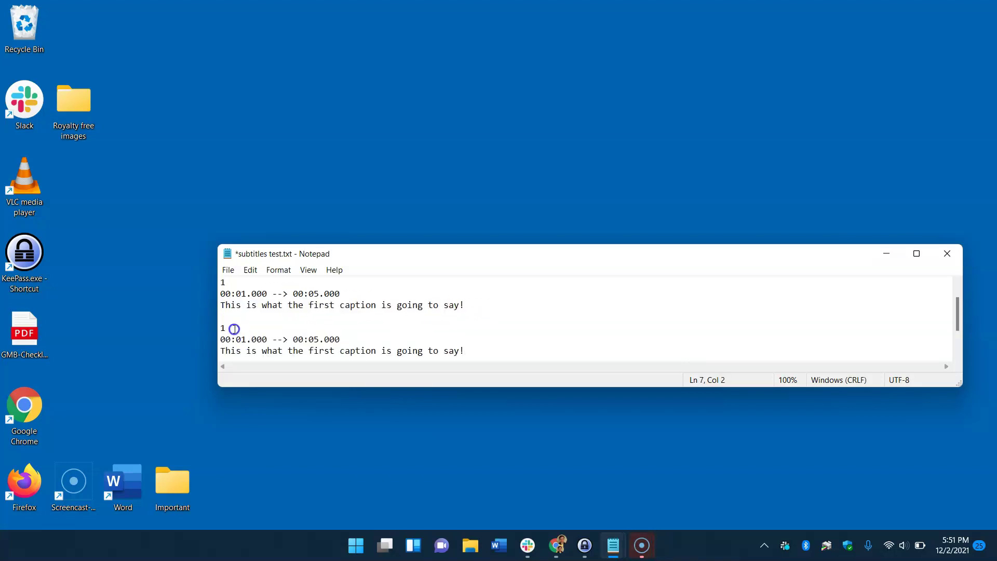
pyautogui.click(243, 342)
pyautogui.click(317, 341)
pyautogui.press('BackSpace')
pyautogui.press('BackSpace')
pyautogui.write('15')
pyautogui.moveTo(475, 348); pyautogui.dragTo(310, 352)
pyautogui.write('2nd cpati')
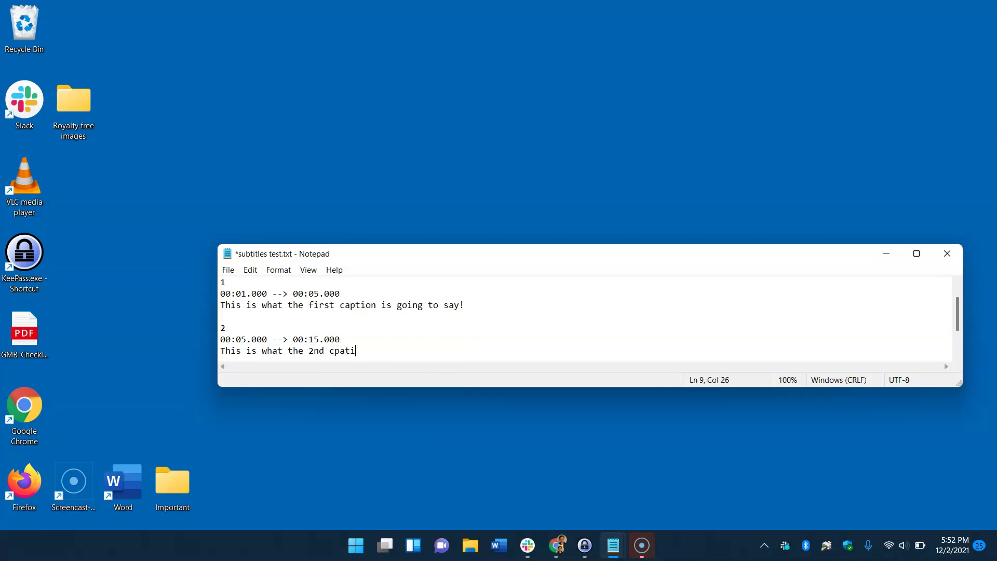
pyautogui.press('BackSpace')
pyautogui.press('BackSpace')
pyautogui.write('aption wil')
# Step: Paste a copy of cue 2 below it and renumber it as cue 3
pyautogui.click(430, 349)
pyautogui.moveTo(960, 384); pyautogui.dragTo(993, 522)
pyautogui.moveTo(444, 371); pyautogui.dragTo(225, 348)
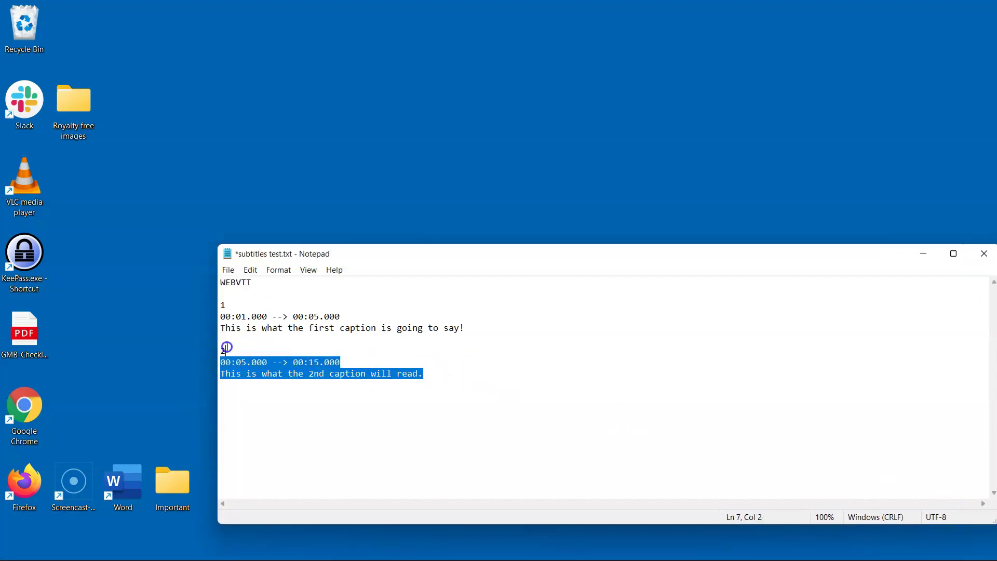
pyautogui.click(430, 369)
pyautogui.press('Return')
pyautogui.press('Return')
pyautogui.write('2 00:05.000 --> 00:15.000 This is what the 2nd caption will read.')
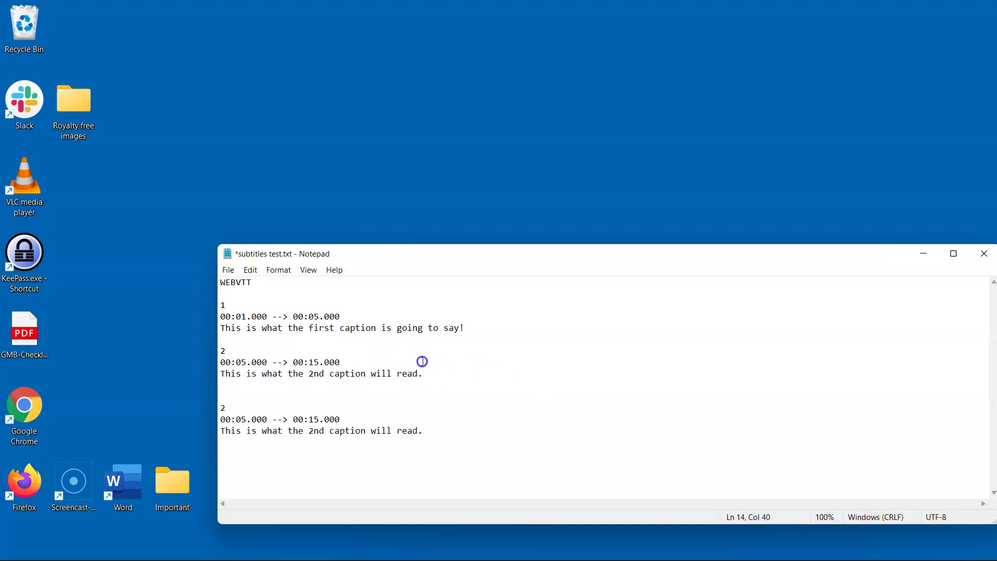
pyautogui.click(230, 412)
pyautogui.press('BackSpace')
pyautogui.write('3')
# Step: Replace the validator's sample cues with the three-cue subtitle text and confirm it reports valid
pyautogui.moveTo(423, 432); pyautogui.dragTo(305, 427)
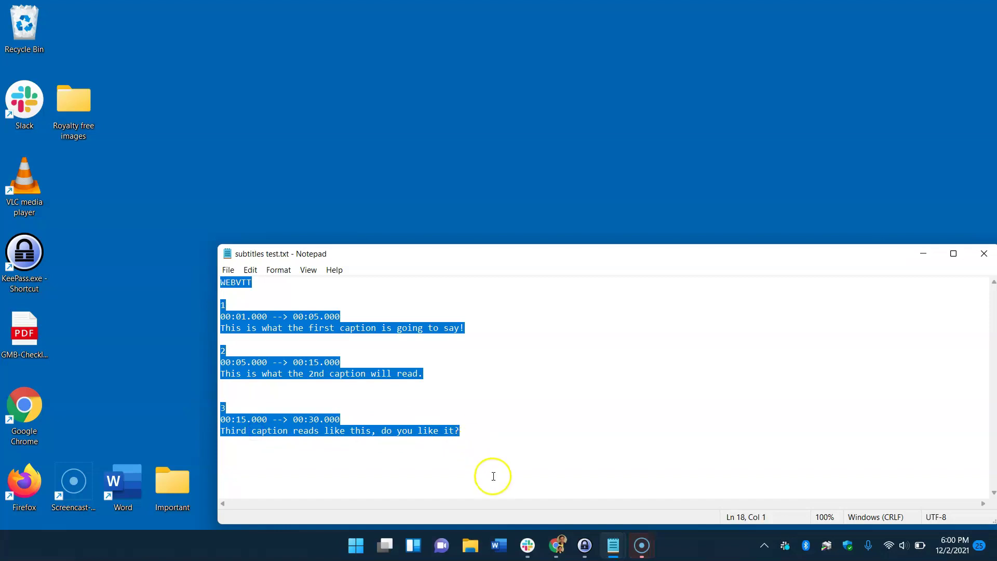
pyautogui.moveTo(571, 519)
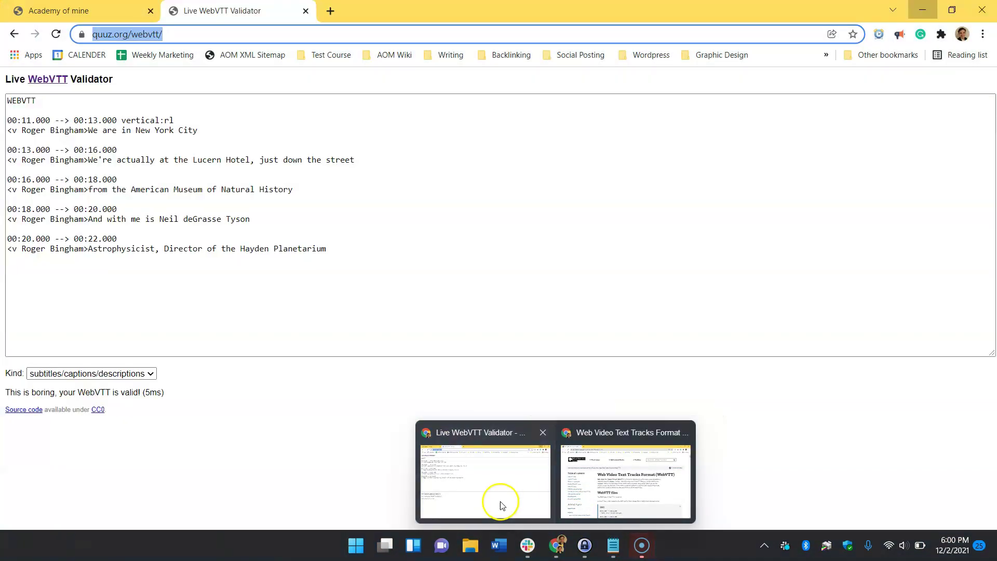
pyautogui.click(501, 508)
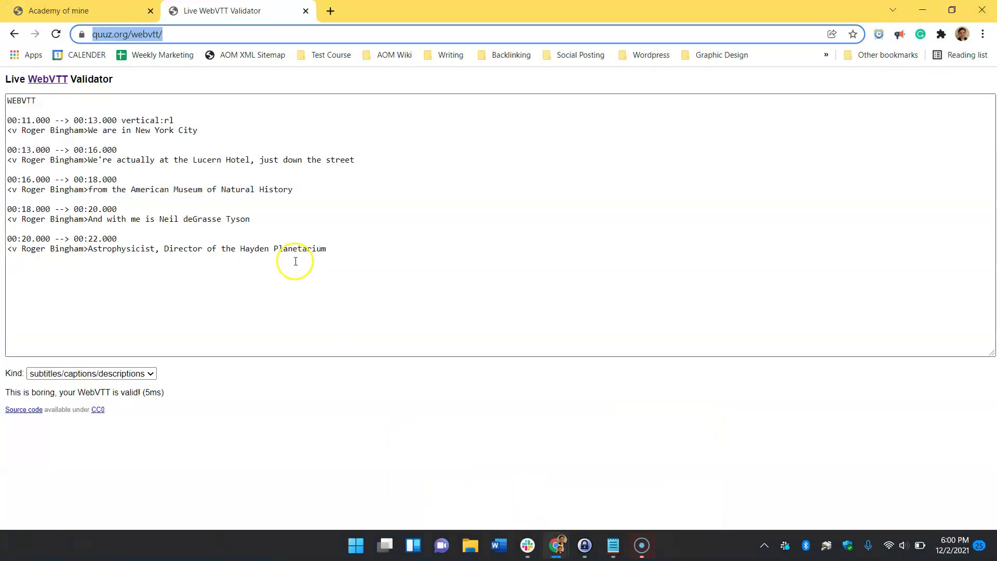
pyautogui.click(296, 262)
pyautogui.hotkey('ctrl', 'a')
pyautogui.press('BackSpace')
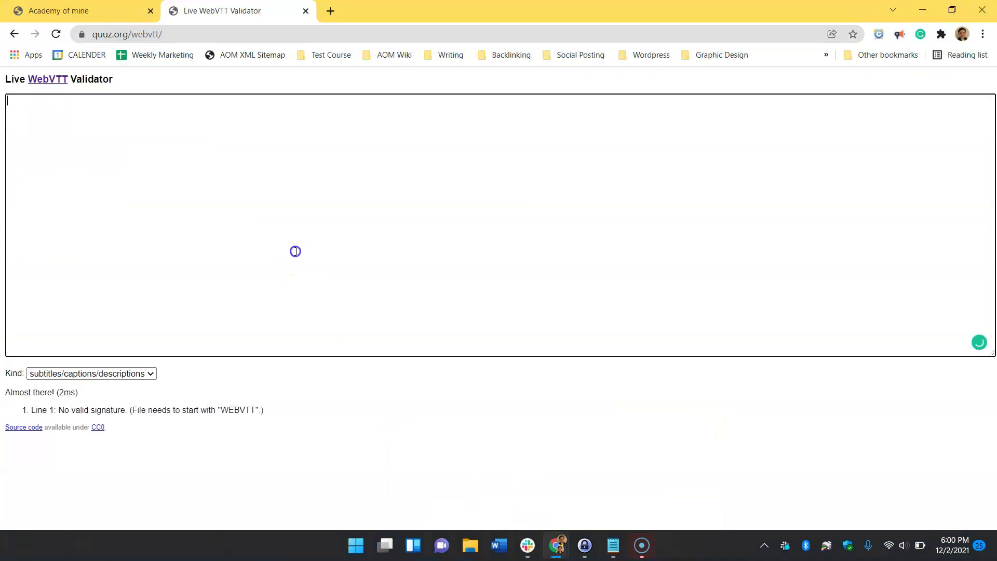
pyautogui.write('WEBVTT  1 00:01.000 --> 00:05.000 This is what the first caption is going to say!  2 00:05.000 --> 00:15.000 This is what the 2nd caption will read.   3 00:15.000 --> 00:30.000 Third caption reads like this, do you like it?')
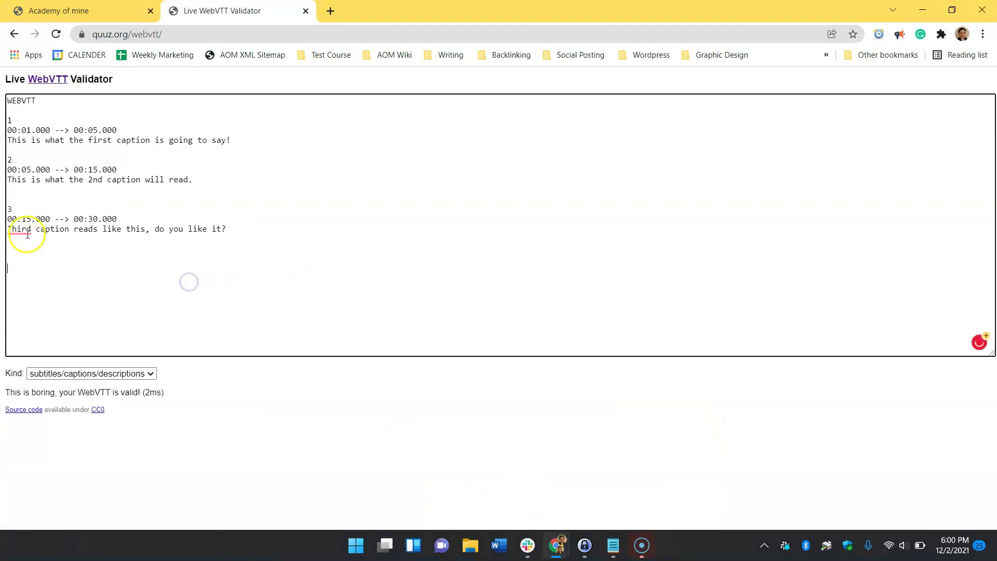
pyautogui.moveTo(26, 232)
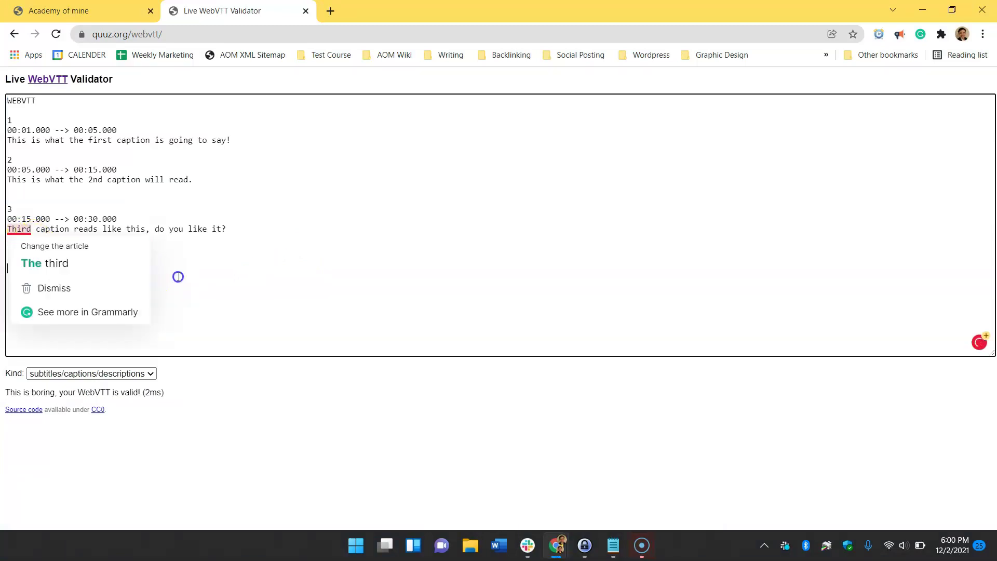
pyautogui.click(197, 333)
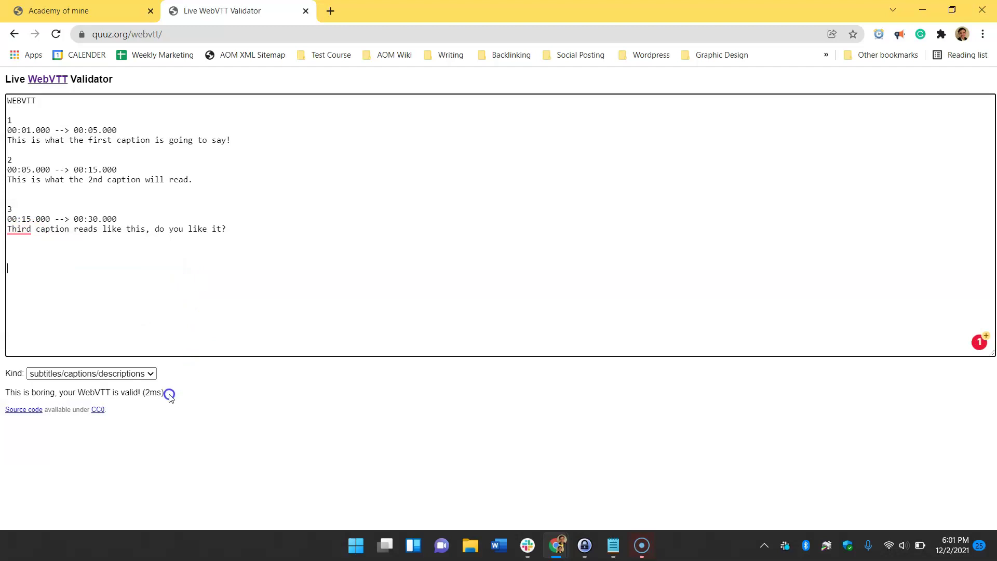
pyautogui.moveTo(170, 395); pyautogui.dragTo(108, 391)
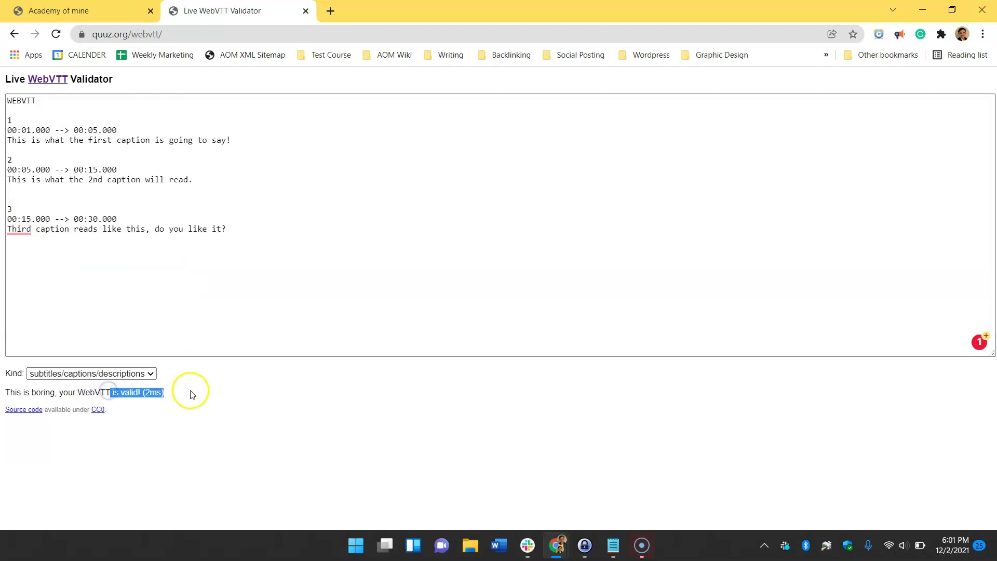
# Step: Save the subtitle file in Notepad and close Notepad
pyautogui.click(922, 9)
pyautogui.click(229, 270)
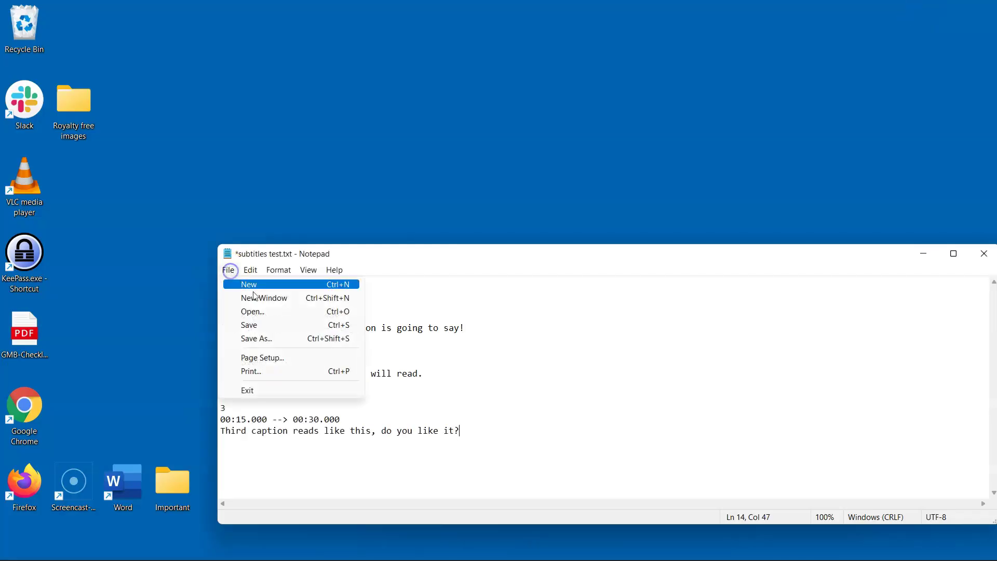
pyautogui.click(249, 325)
pyautogui.click(983, 254)
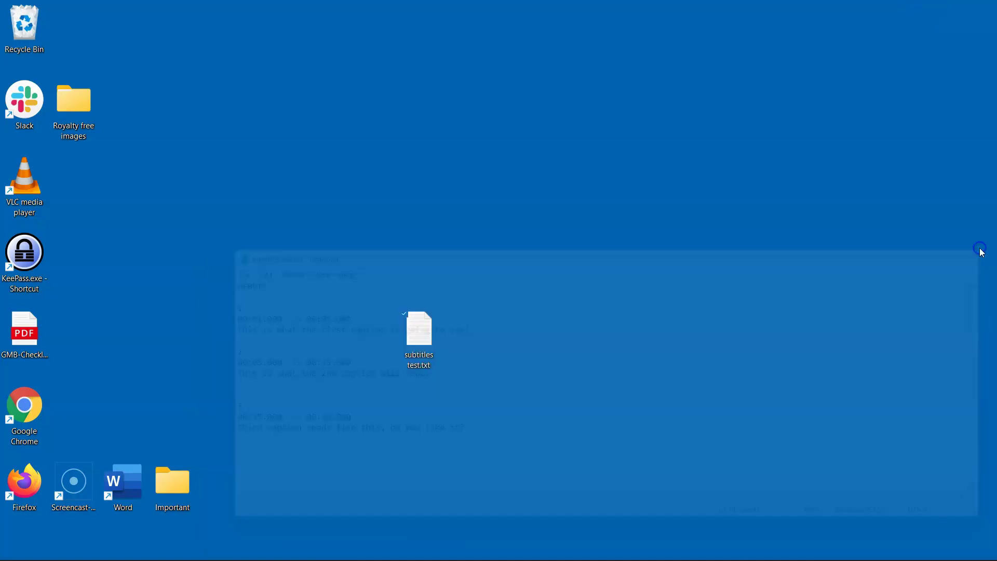
# Step: Rename subtitles test.txt on the desktop to subtitles test.vtt
pyautogui.click(429, 363)
pyautogui.click(432, 365)
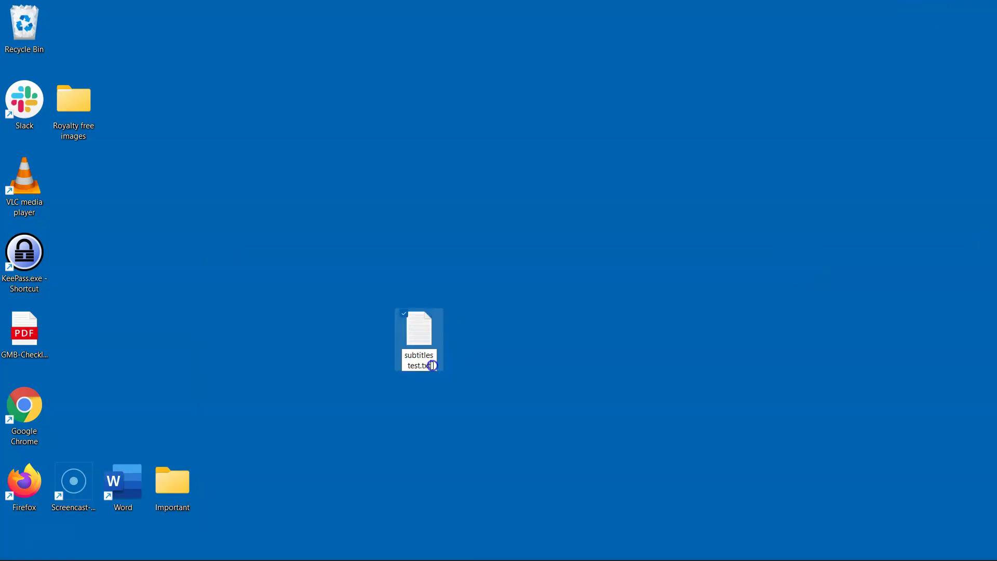
pyautogui.write(':')
pyautogui.press('BackSpace')
pyautogui.press('BackSpace')
pyautogui.press('BackSpace')
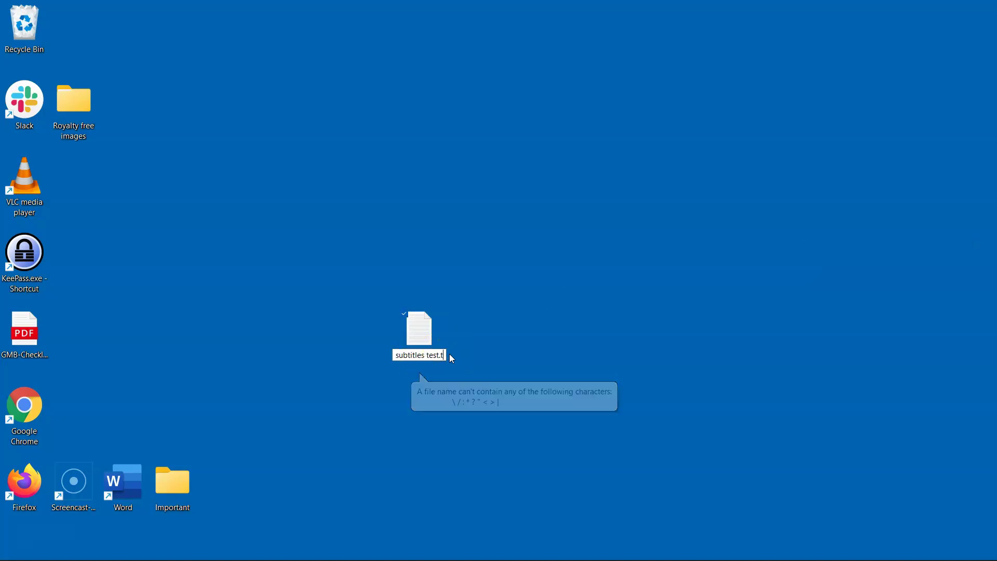
pyautogui.write('vtt')
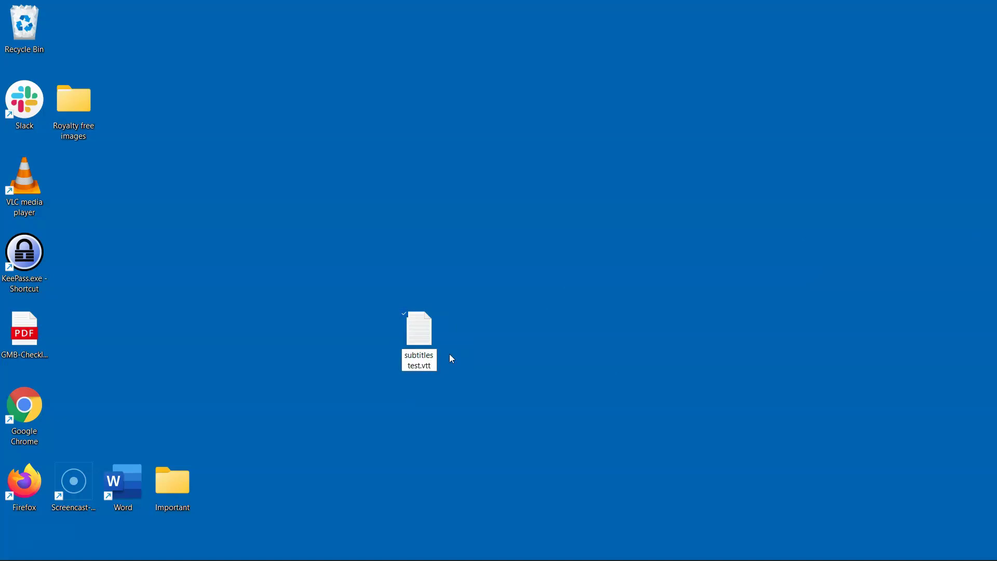
pyautogui.press('Return')
pyautogui.press('Return')
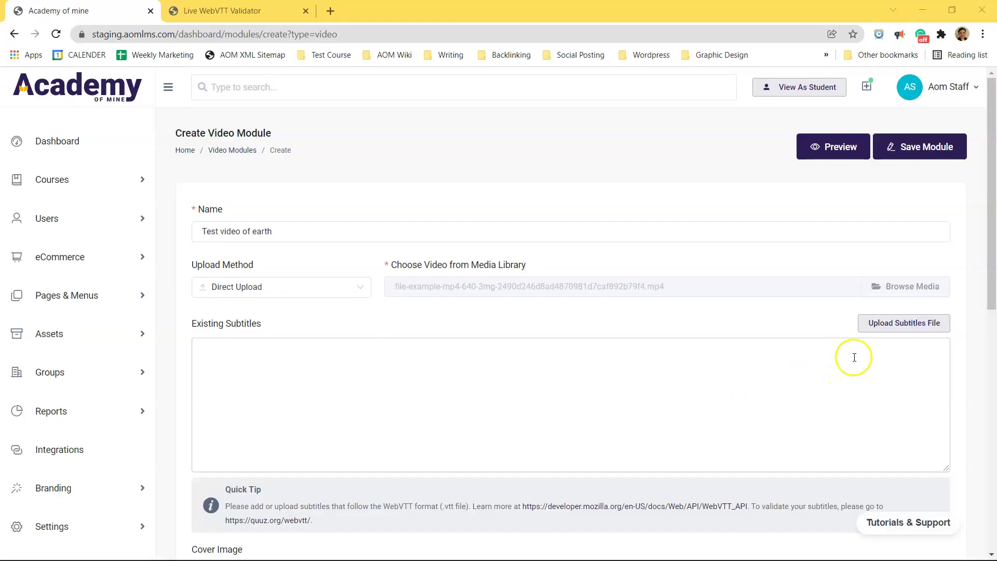
# Step: Upload subtitles test.vtt as the module's subtitles file and save the Test video of earth module
pyautogui.click(877, 335)
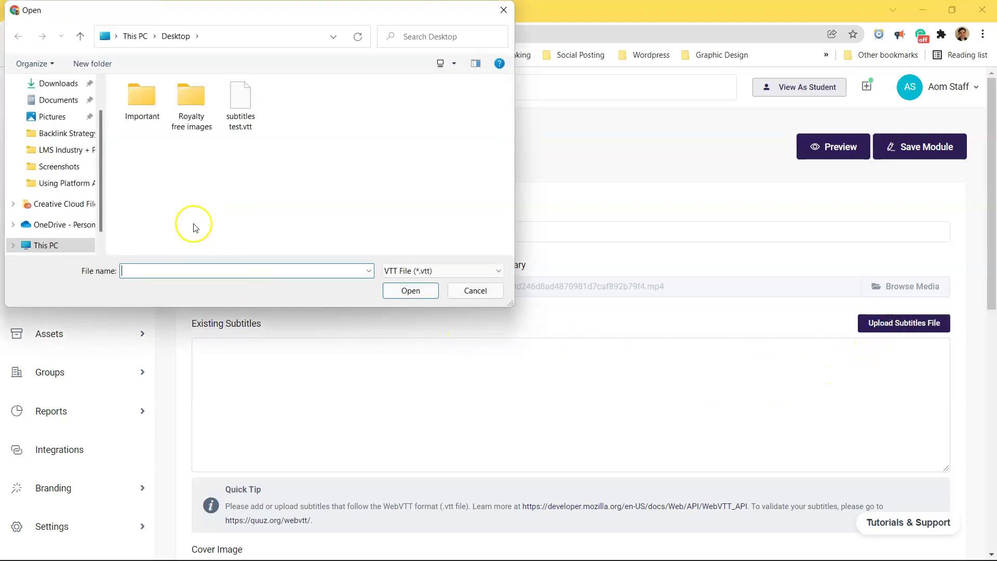
pyautogui.doubleClick(241, 125)
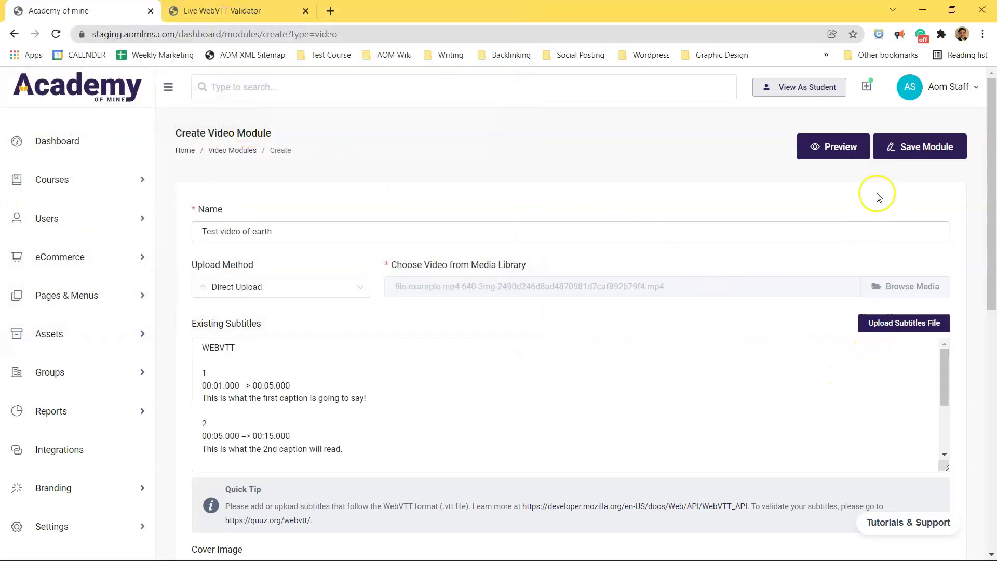
pyautogui.click(909, 156)
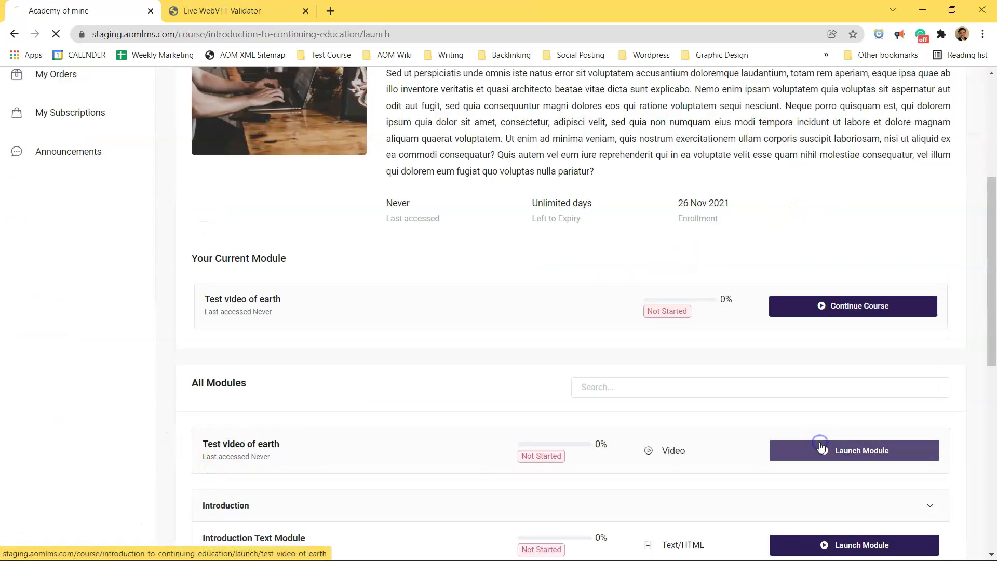
# Step: Launch Test video of earth, play it, and pause at 00:17 on the third caption
pyautogui.click(813, 448)
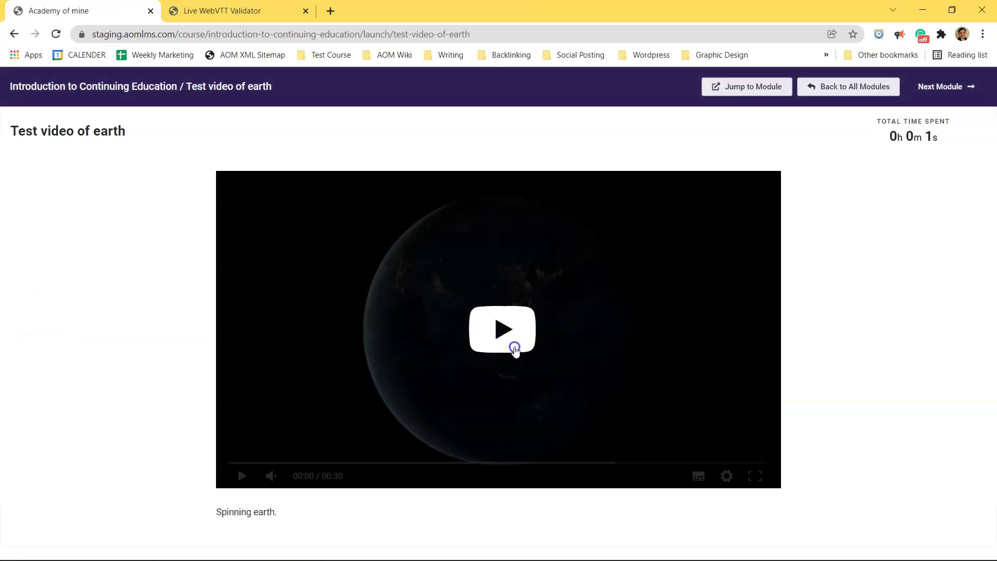
pyautogui.click(515, 349)
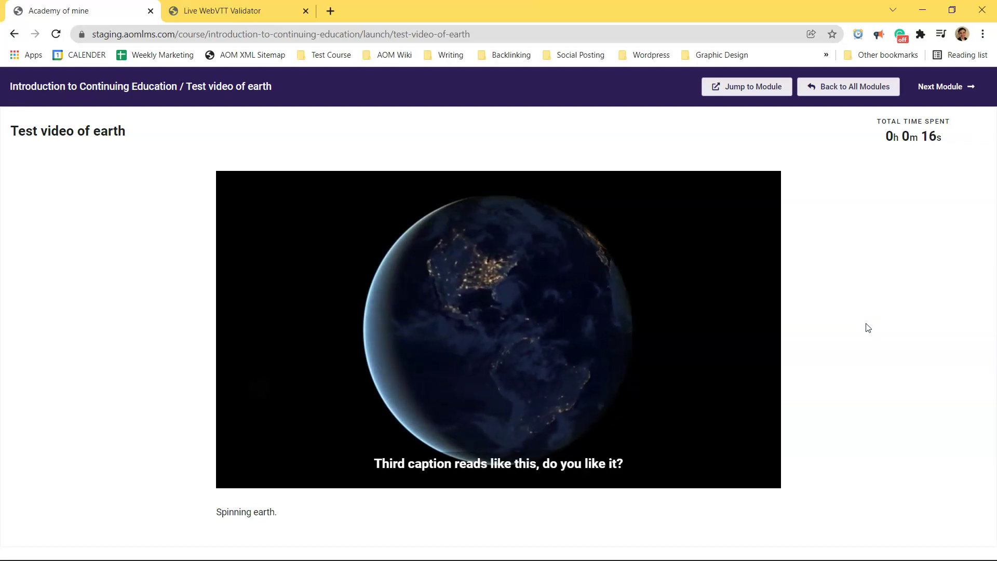
pyautogui.click(309, 415)
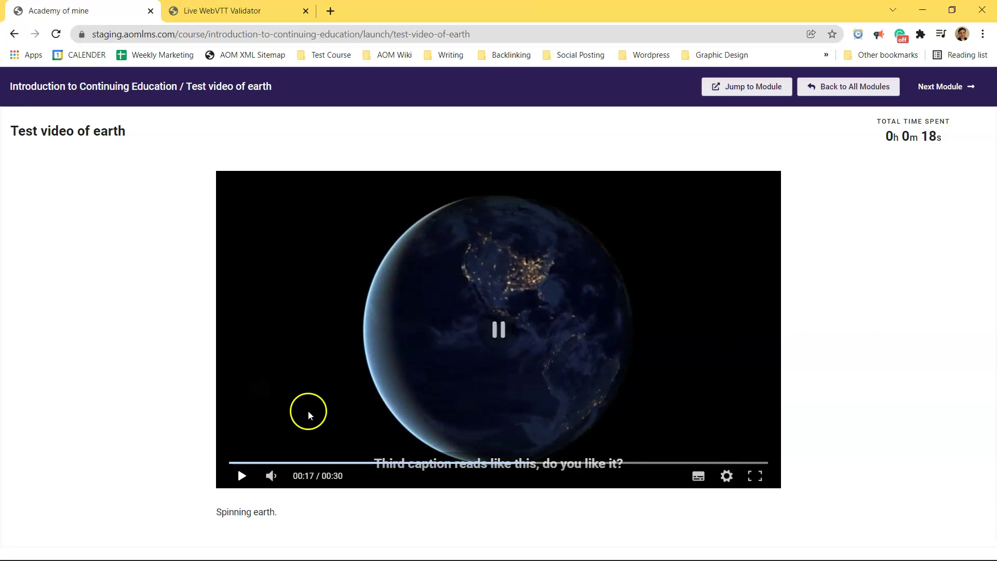